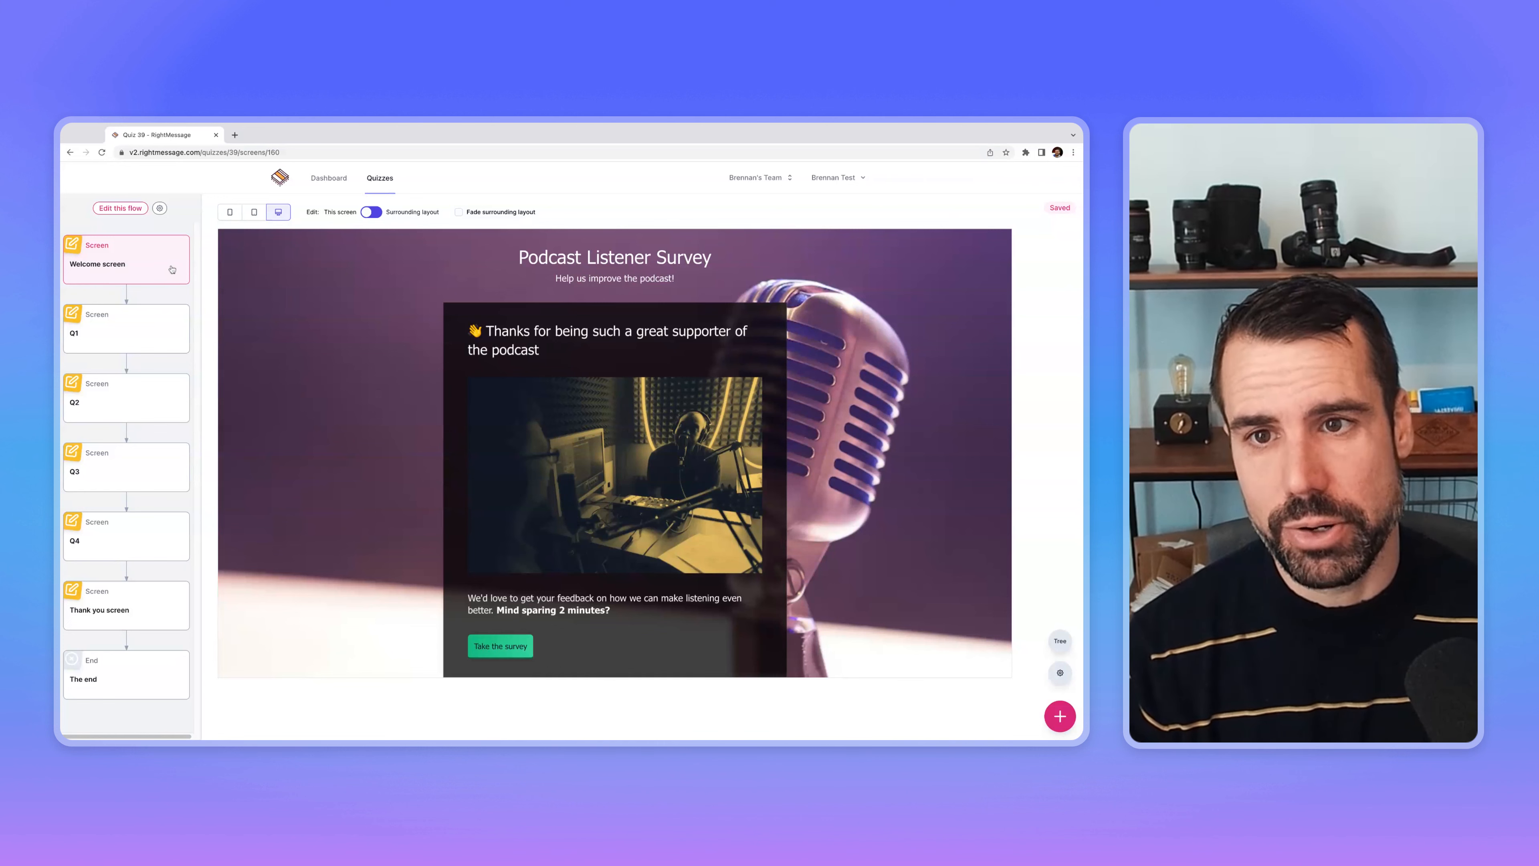
Step: Examine the survey's flow and the question content of screens Q1 through Q4
click(144, 209)
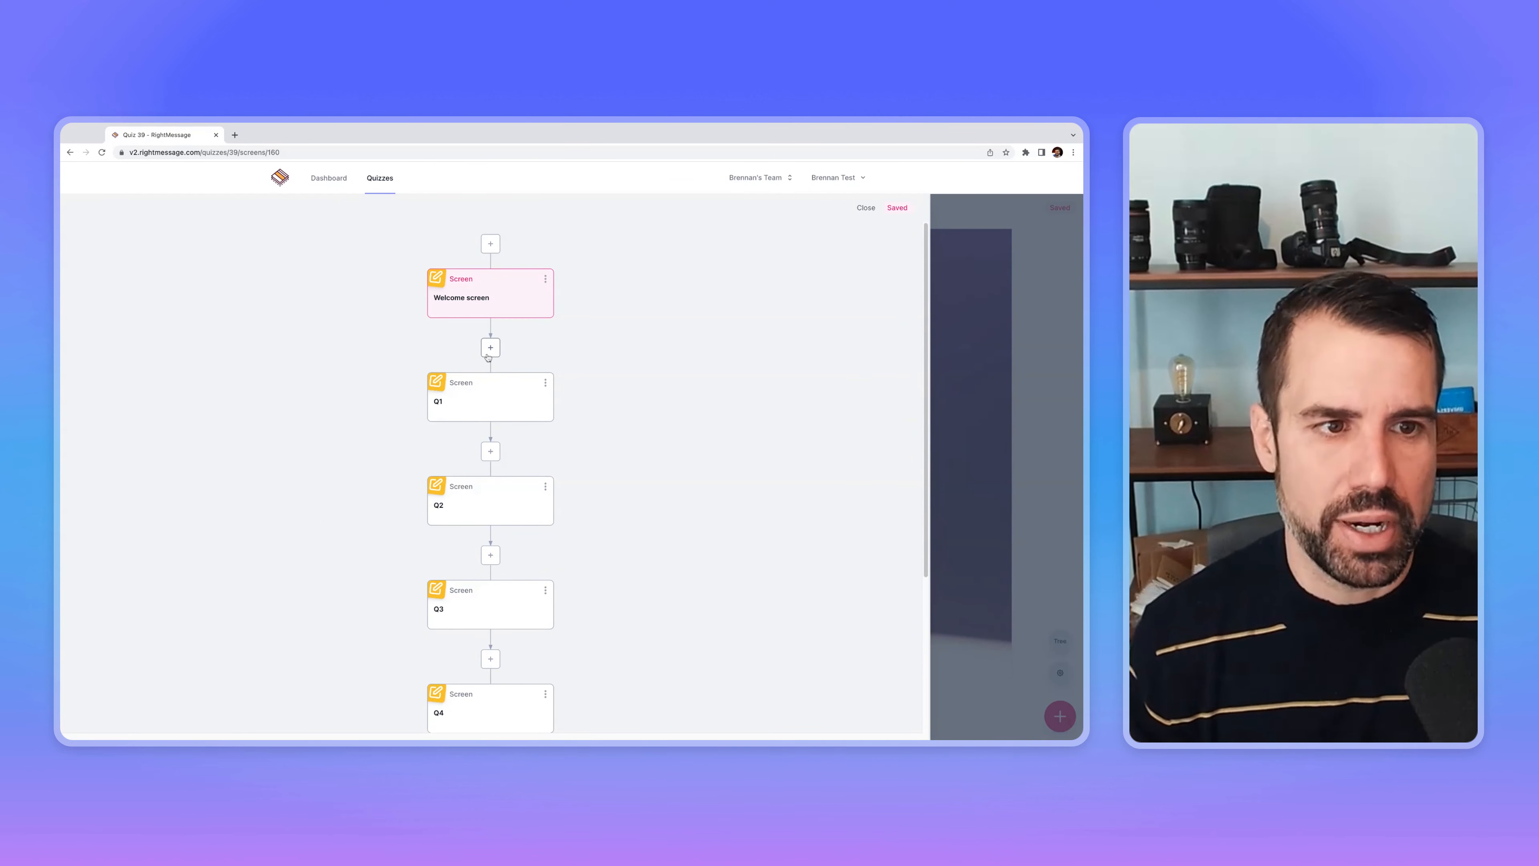
click(865, 207)
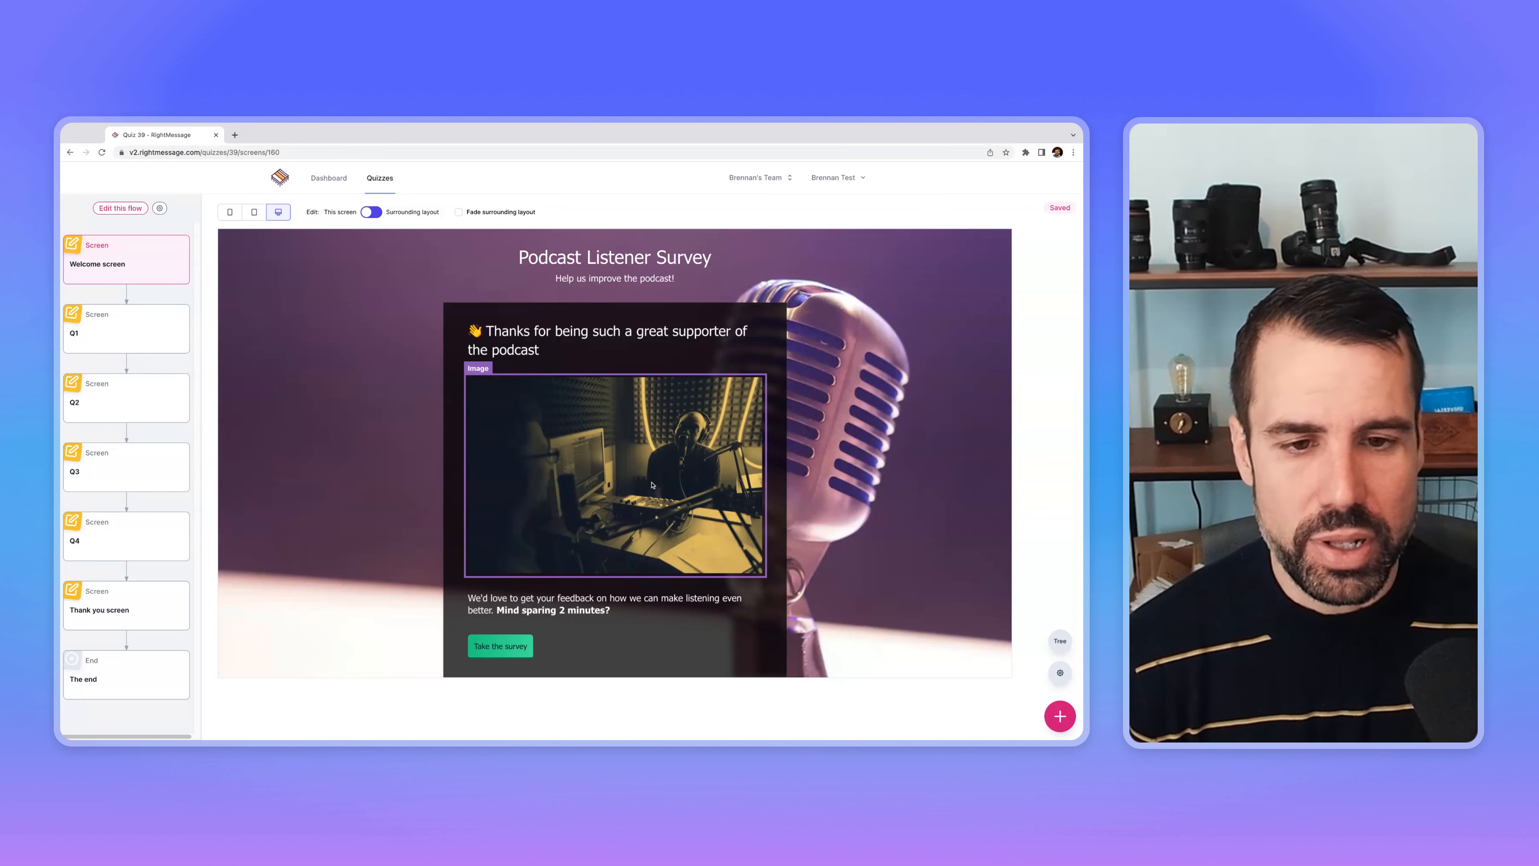
click(148, 347)
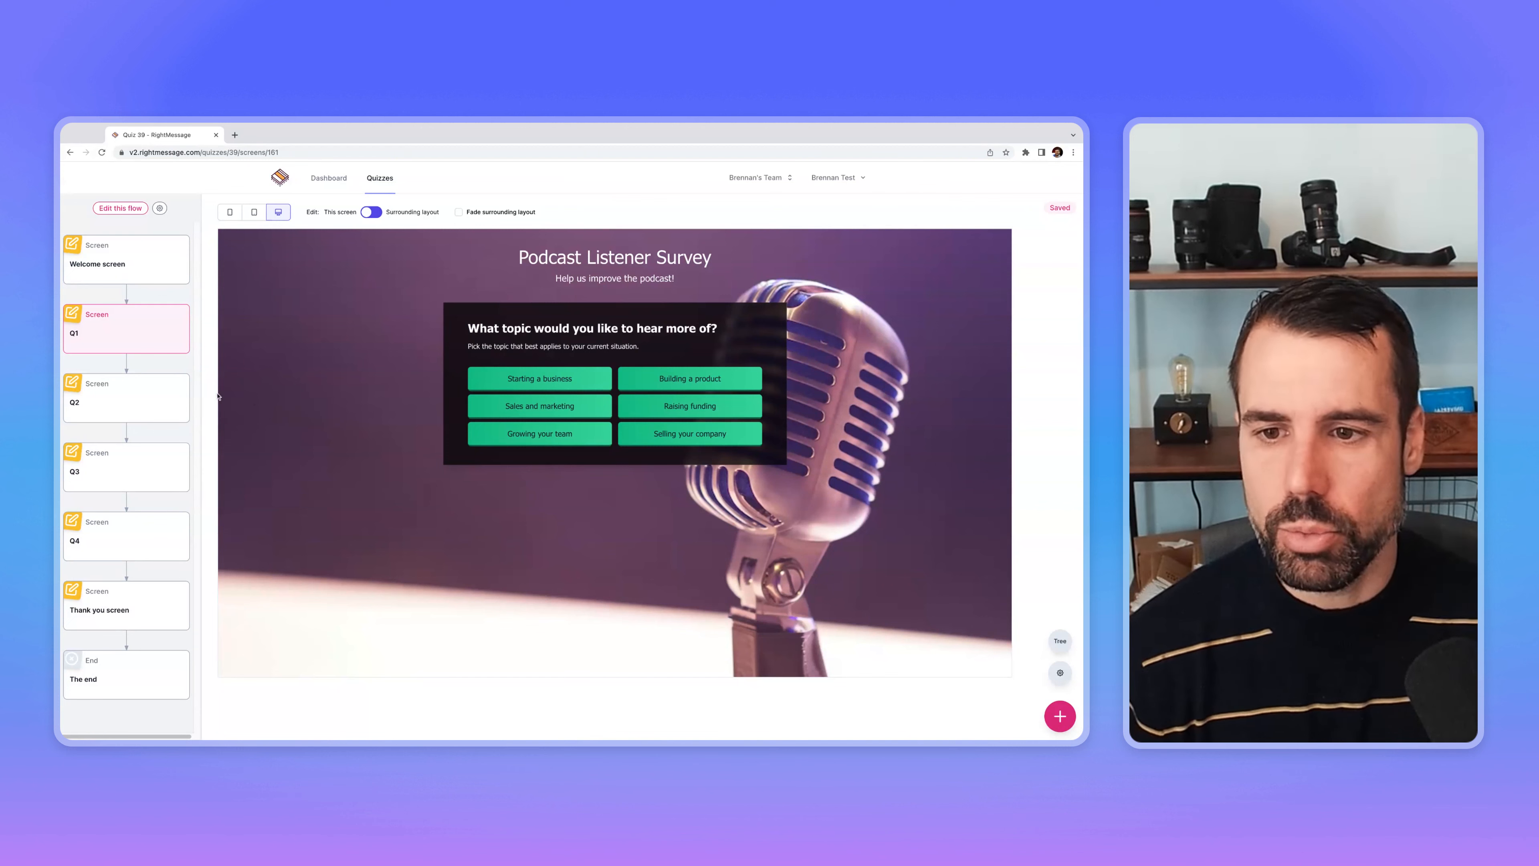
click(155, 403)
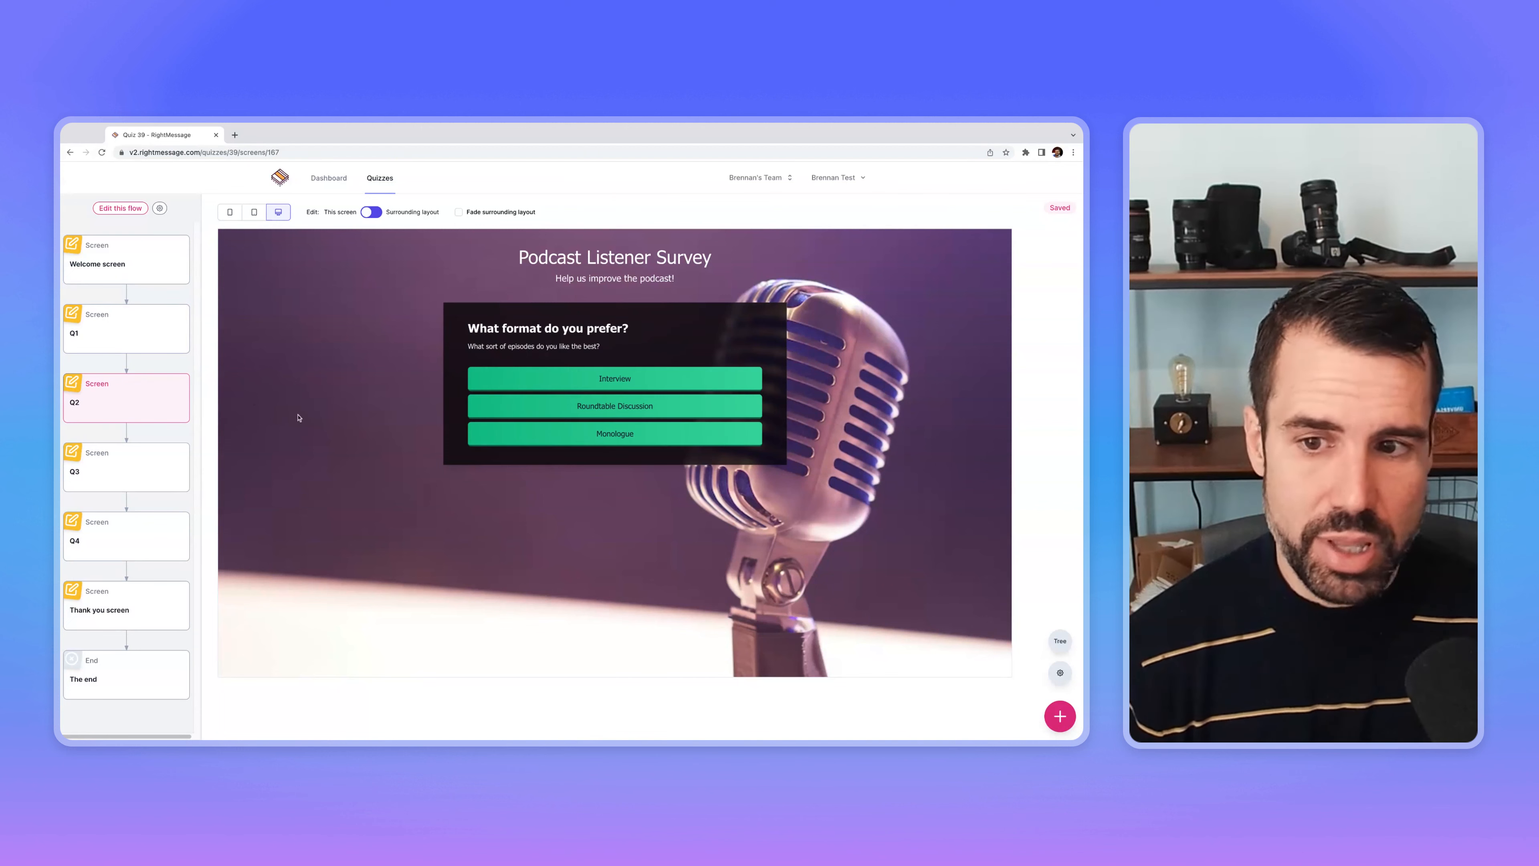
click(185, 339)
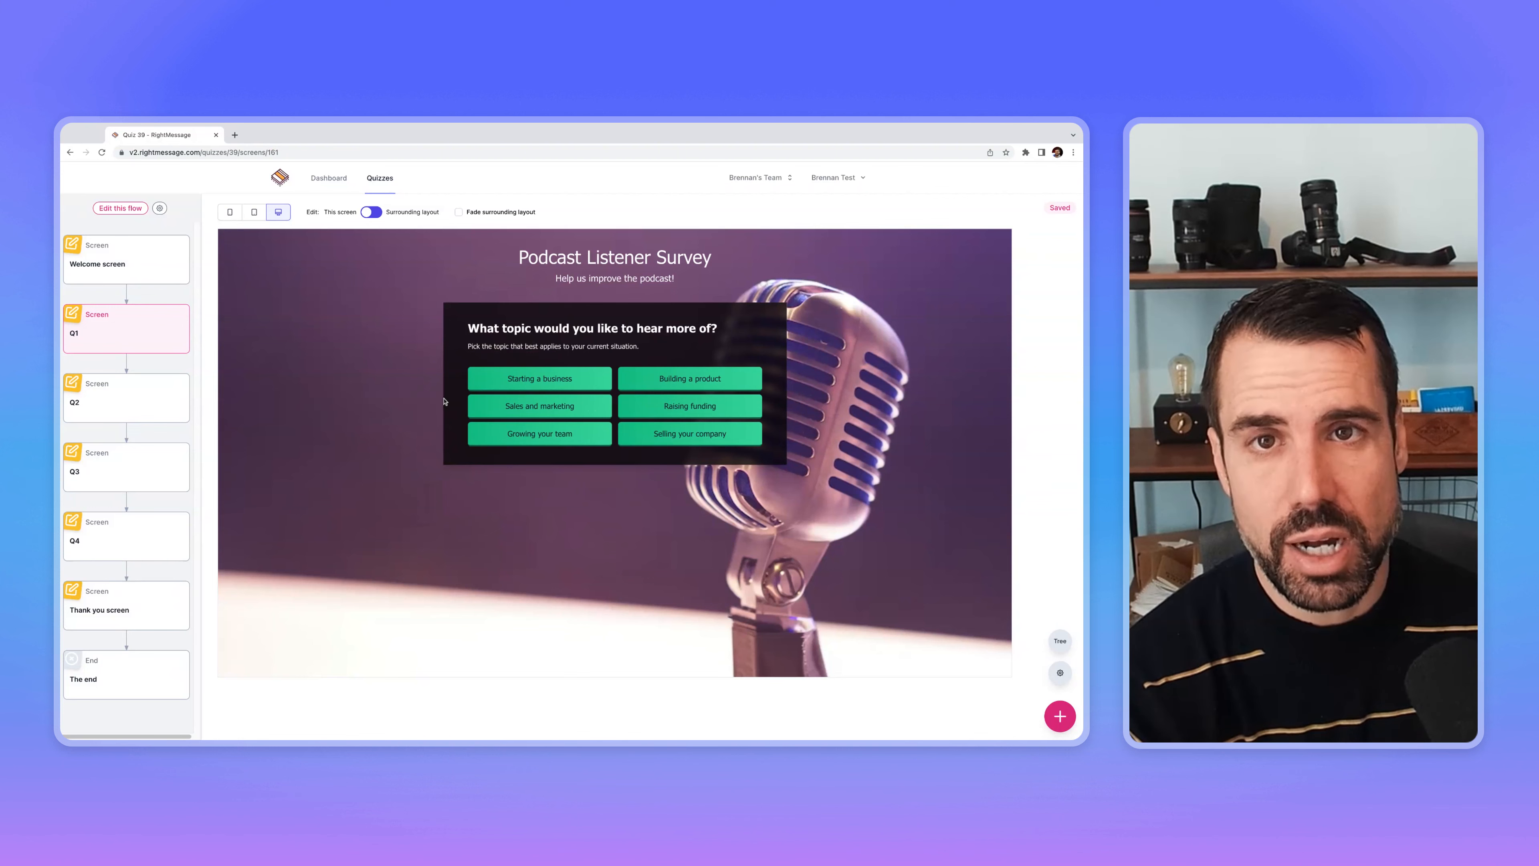
click(192, 415)
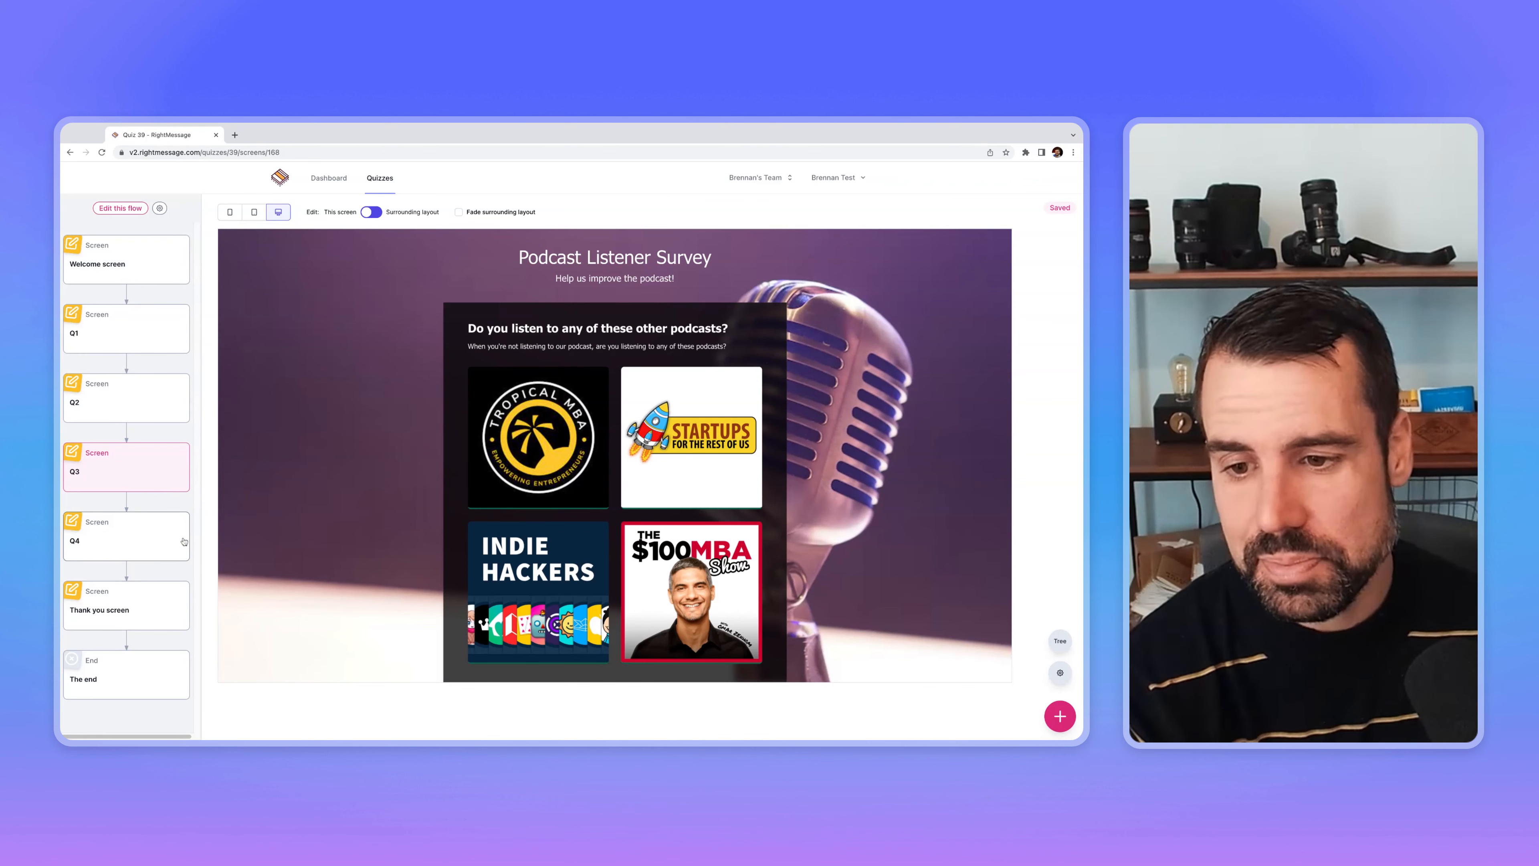
click(182, 543)
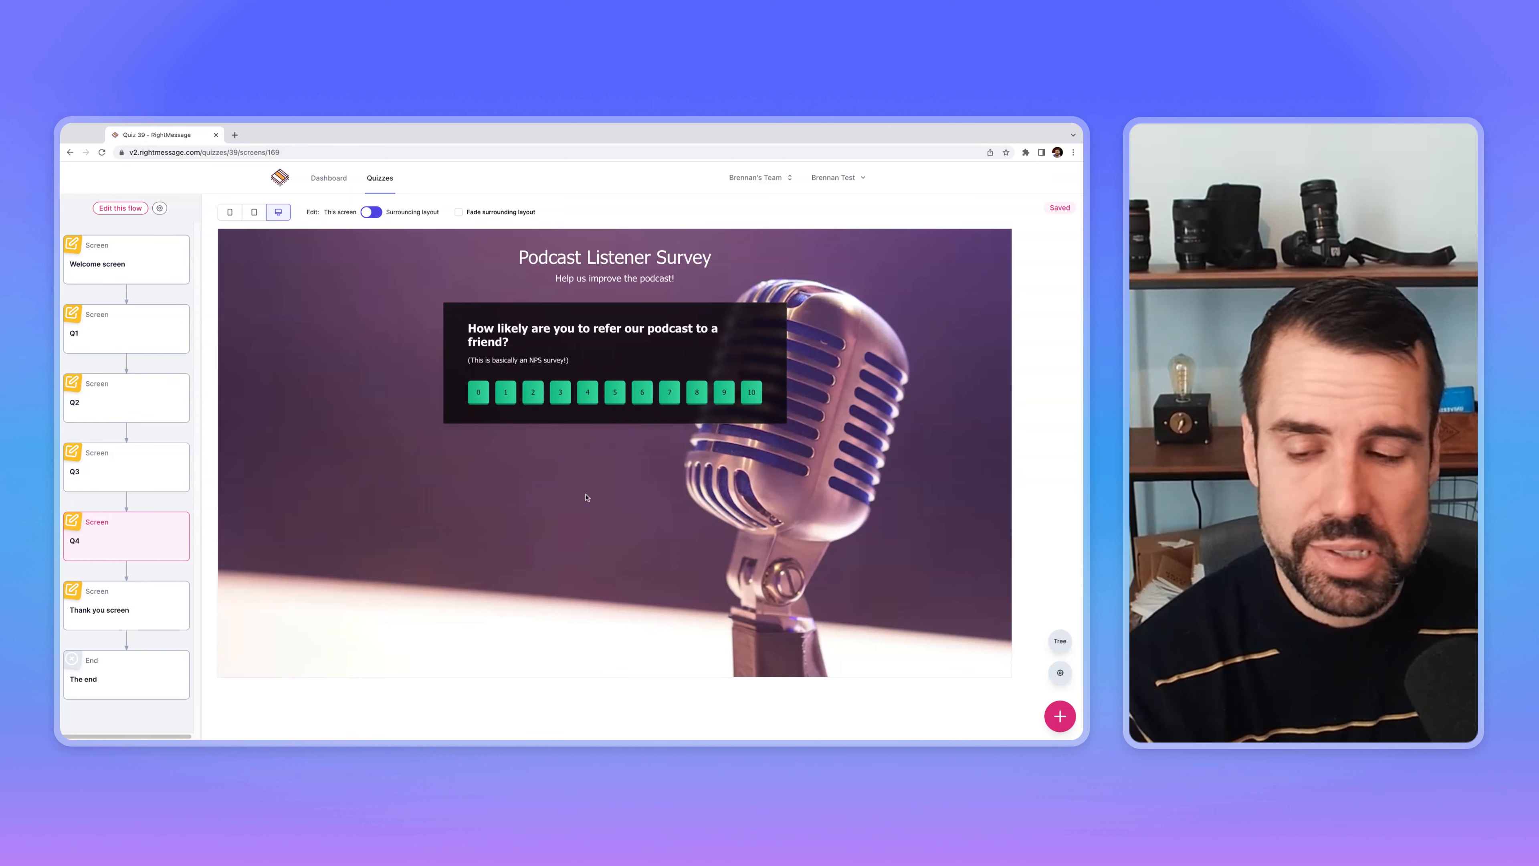
click(147, 470)
click(156, 402)
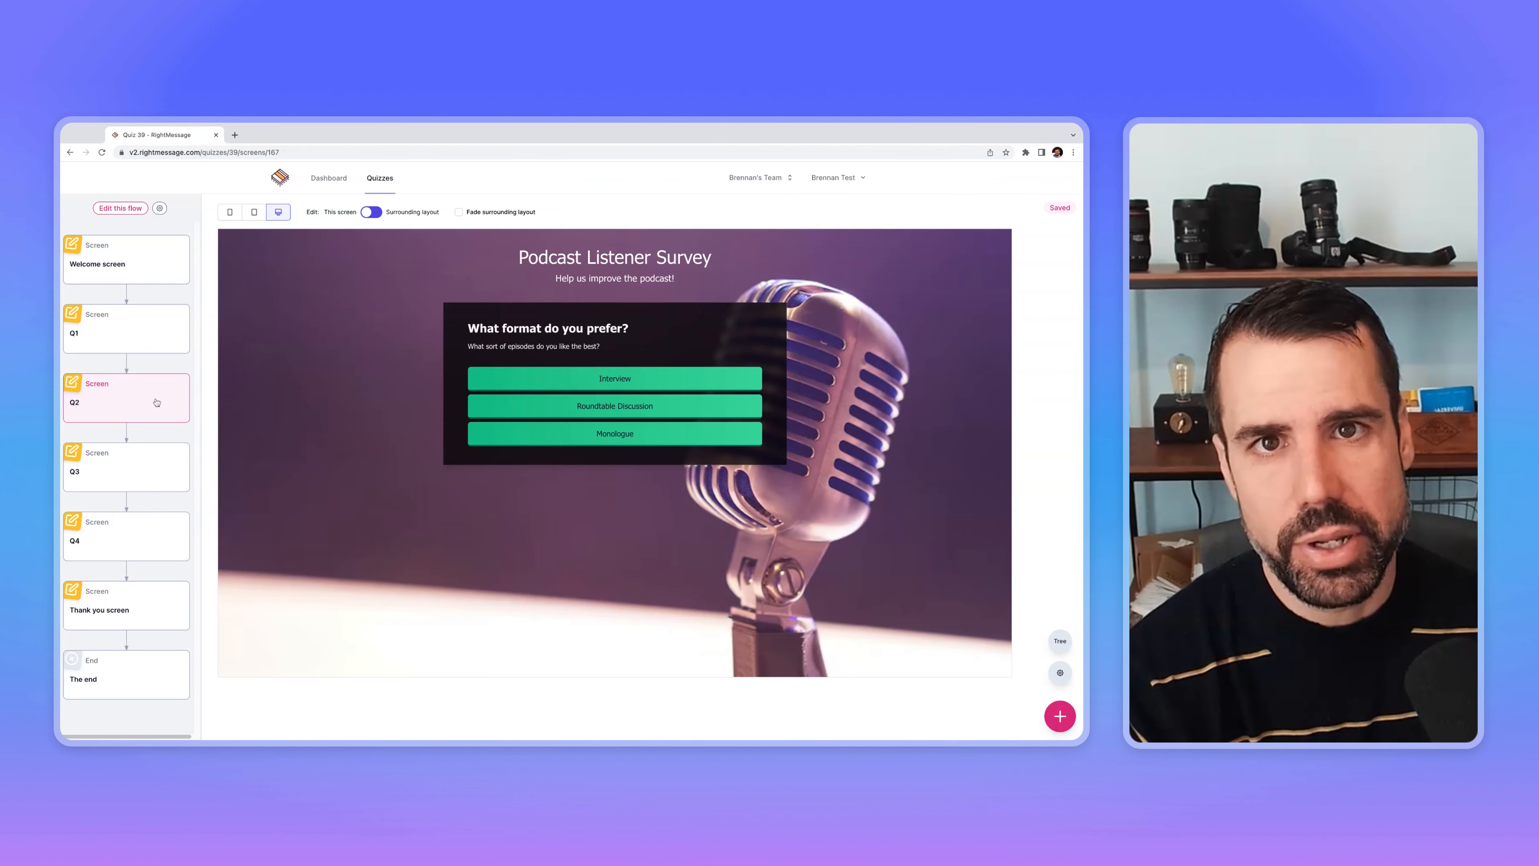
click(163, 335)
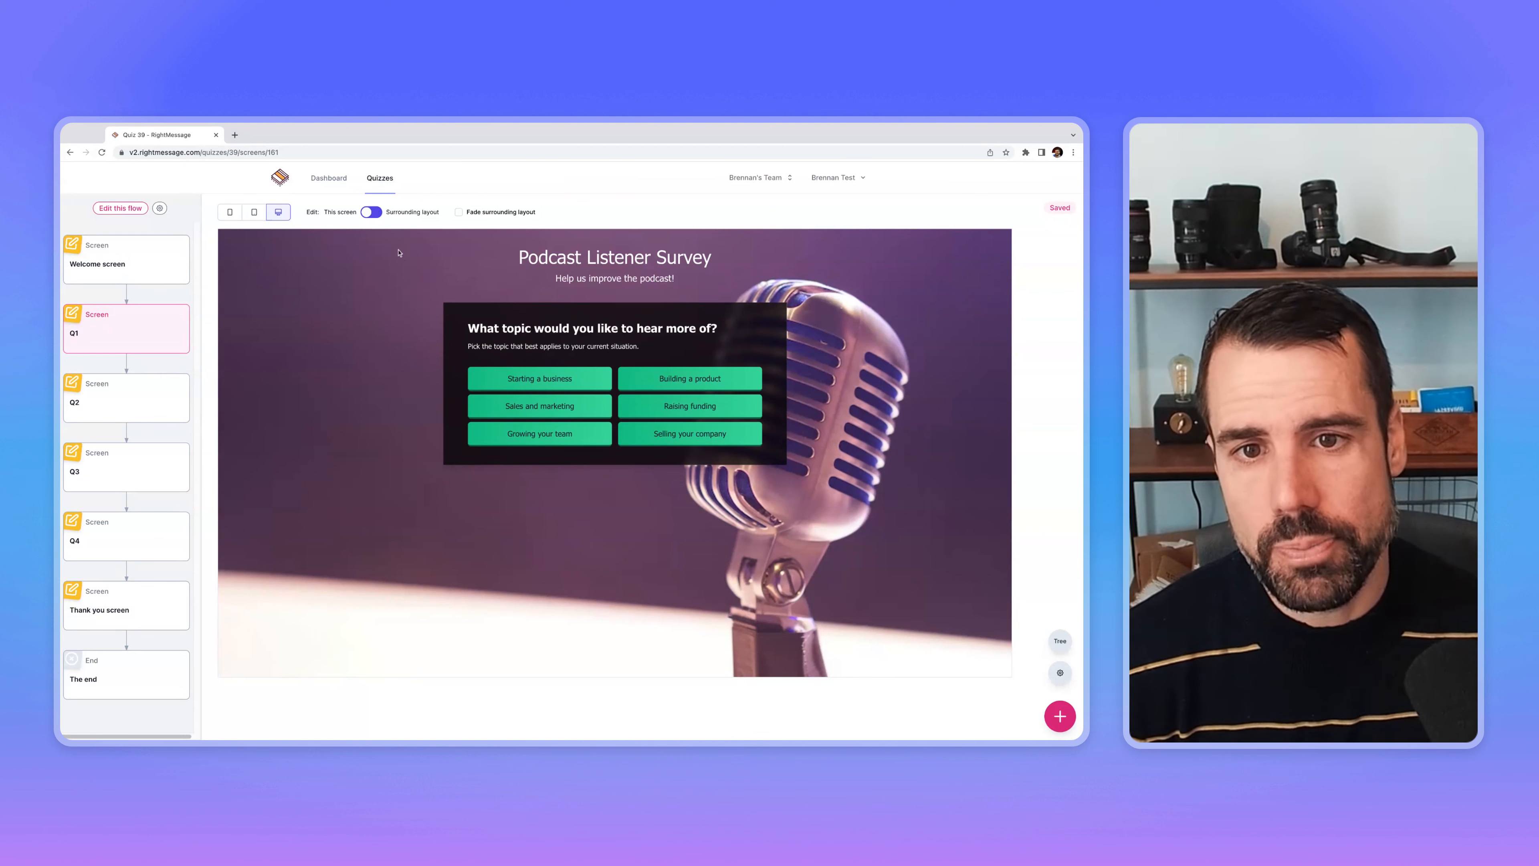
Step: Switch editing on screen Q1 to the surrounding layout, with fading of the inactive area turned on
click(372, 214)
click(372, 215)
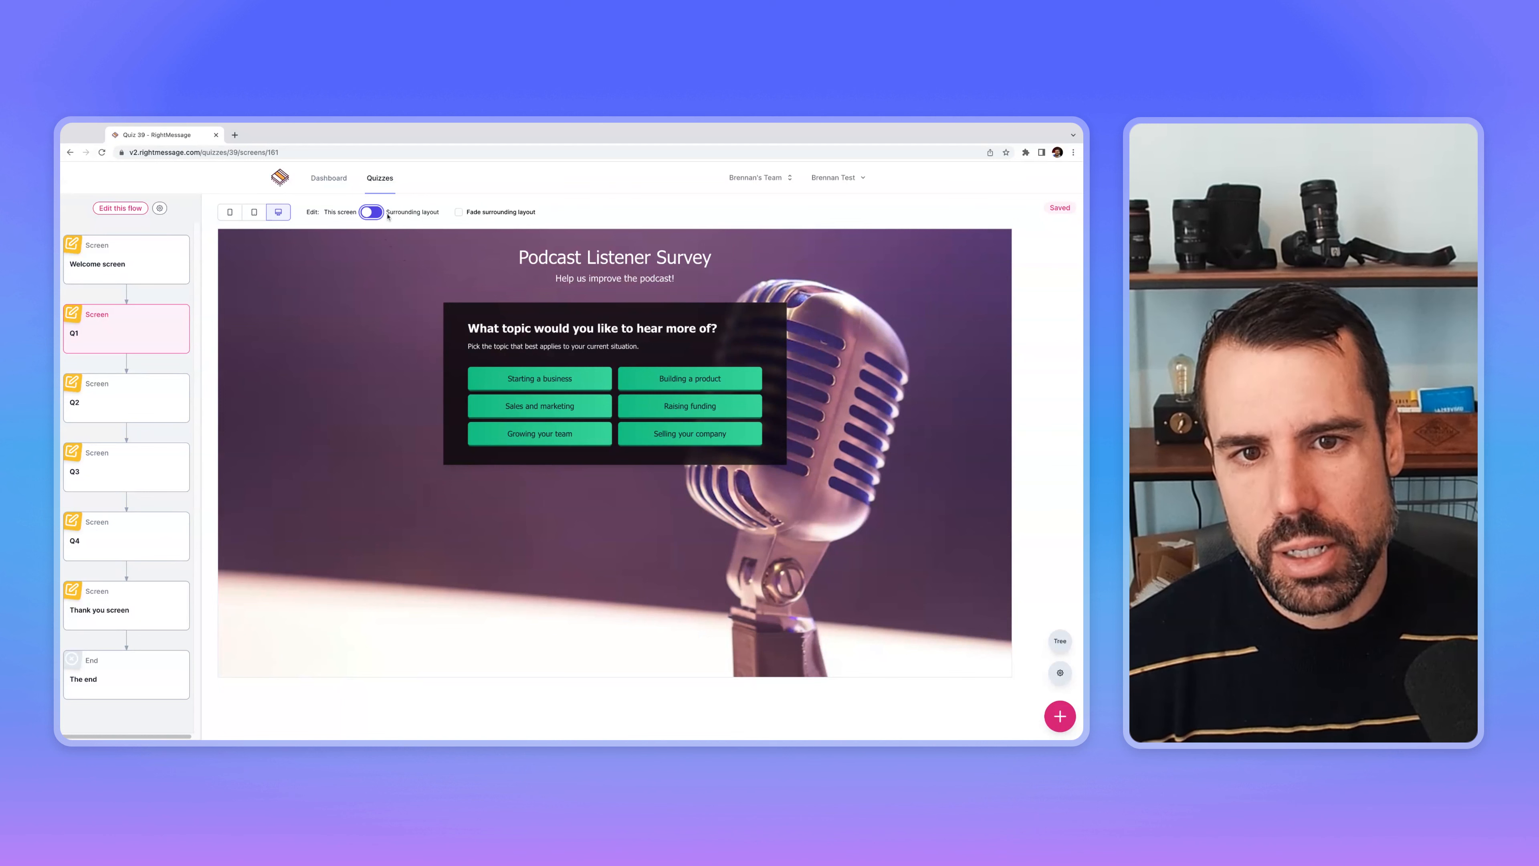
click(459, 212)
click(406, 217)
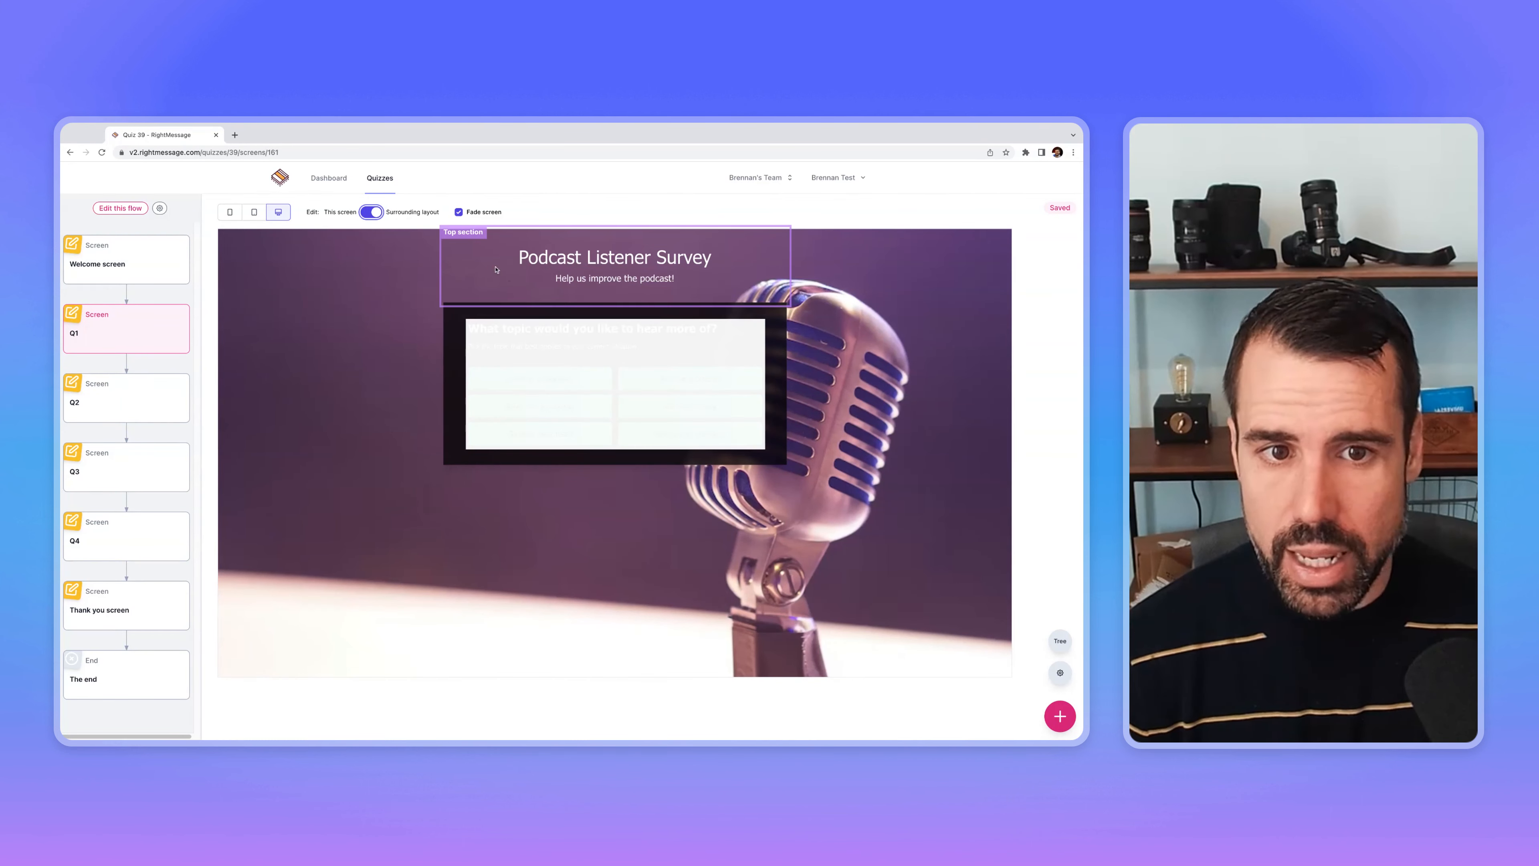
Step: Change the shared survey heading to "Podcast Listener Survey 123", save it and check it on the Q2, Q3 and Q1 screens
click(530, 270)
text(123)
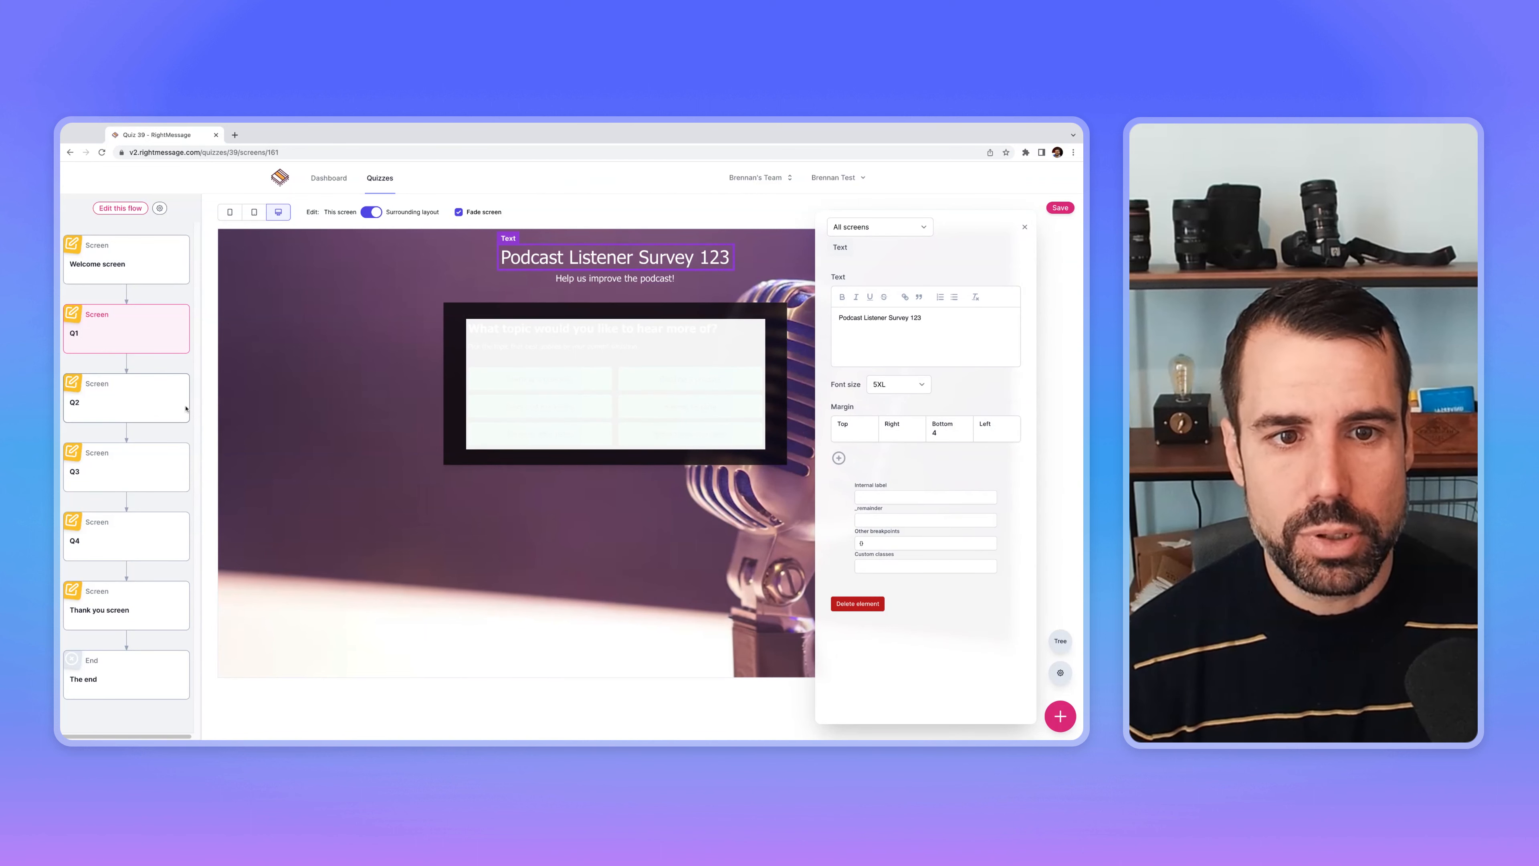
click(1056, 210)
click(135, 394)
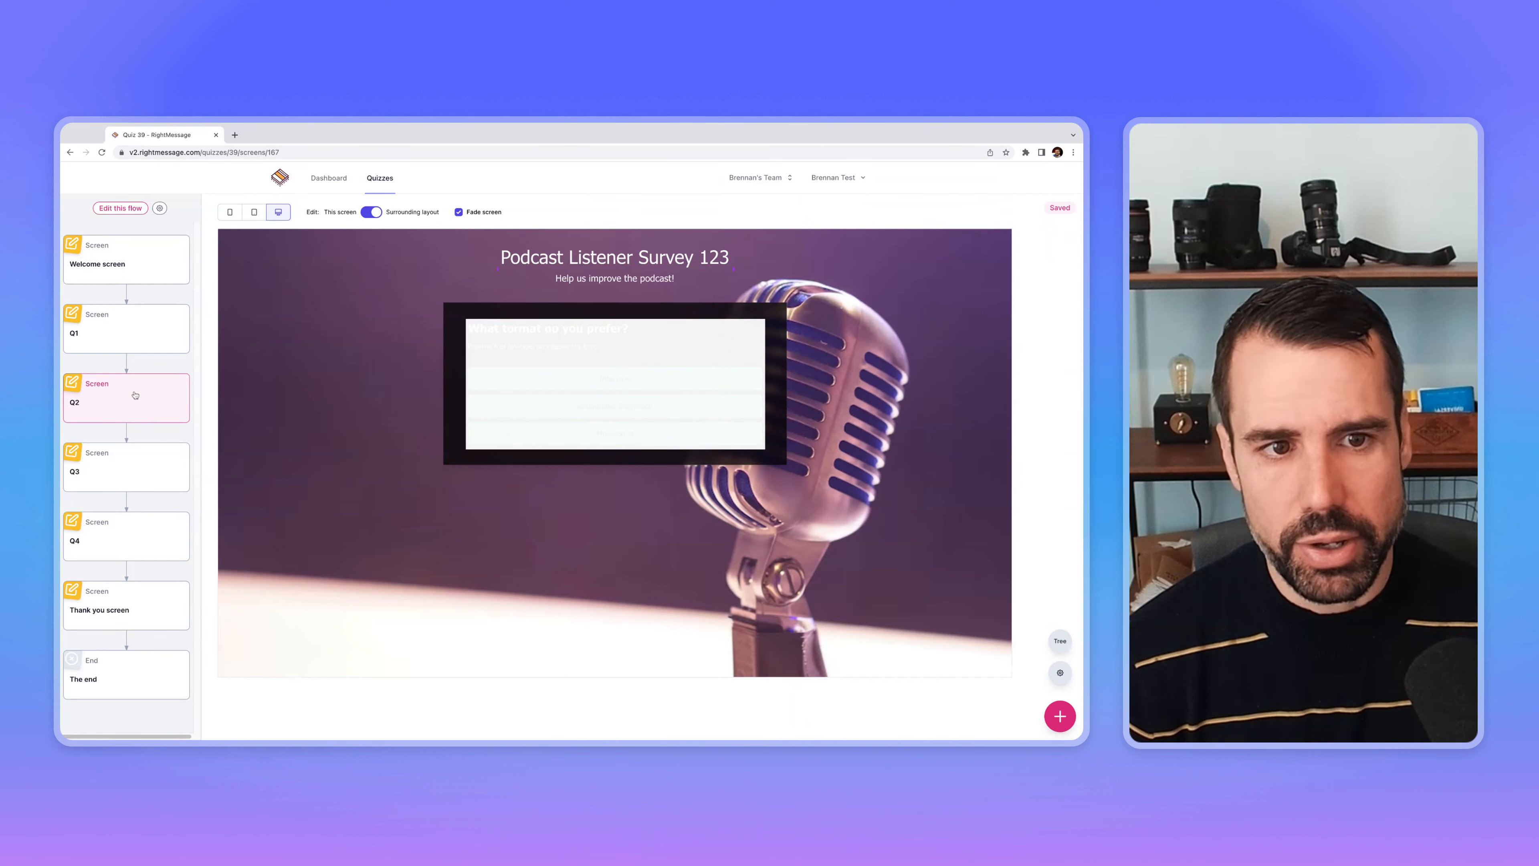
click(145, 461)
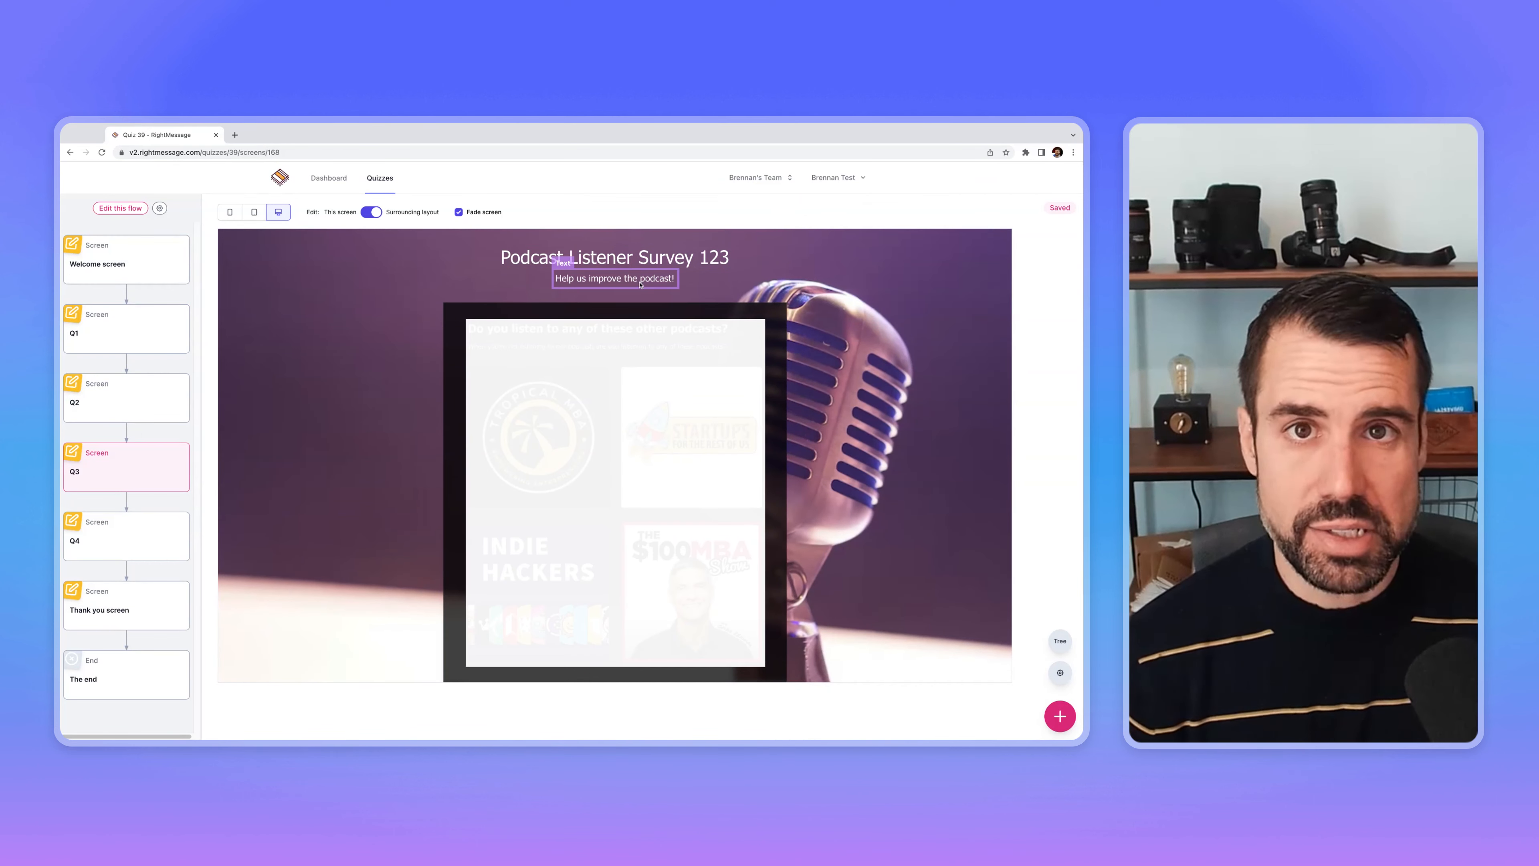
click(151, 332)
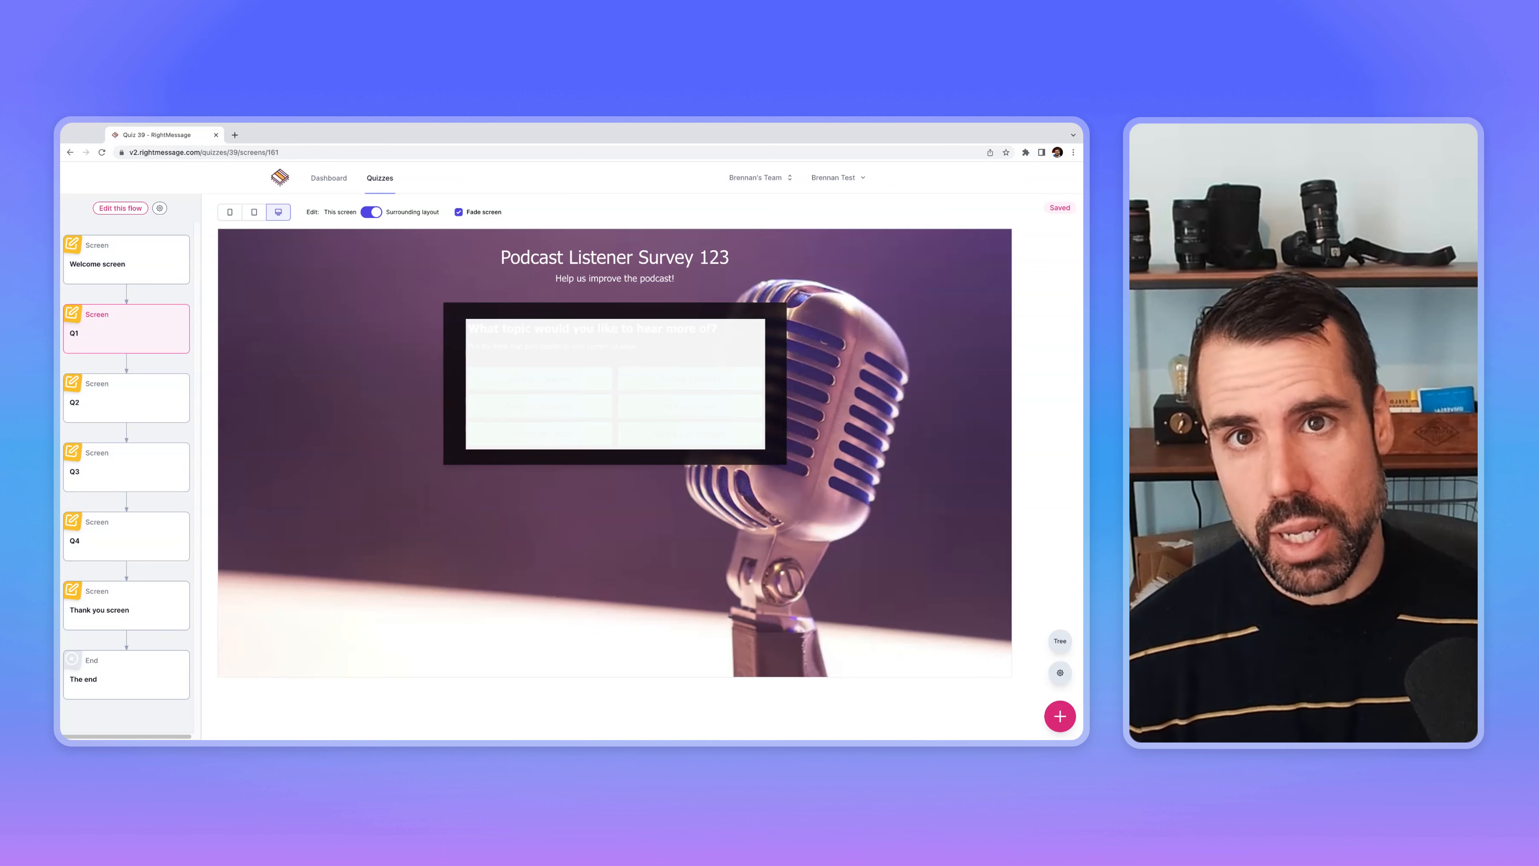
Step: Switch editing back to the individual screen, open Q2 and review the elements available to add
click(371, 212)
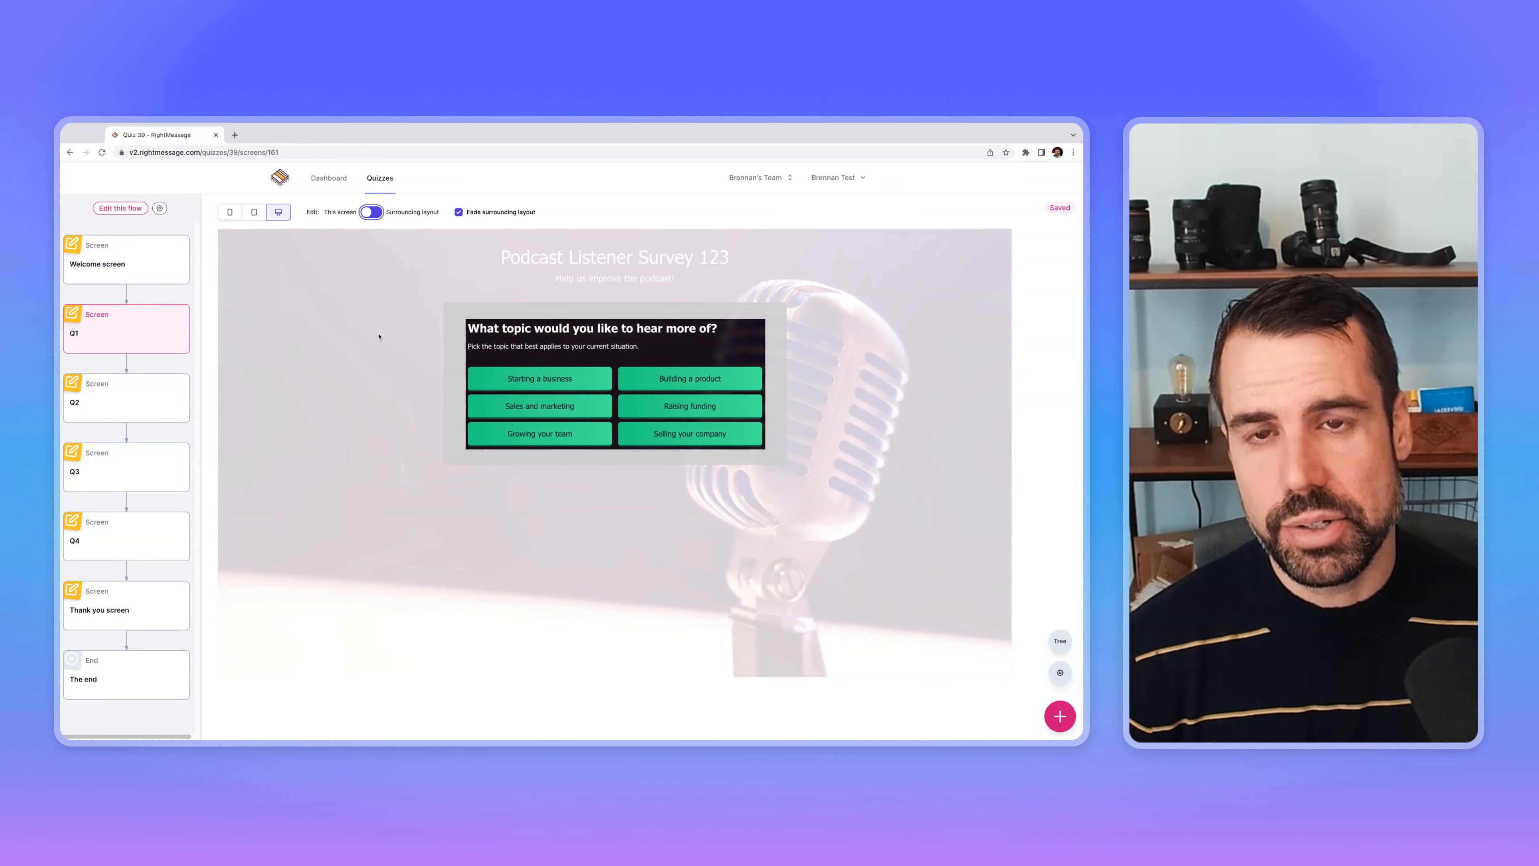
click(158, 400)
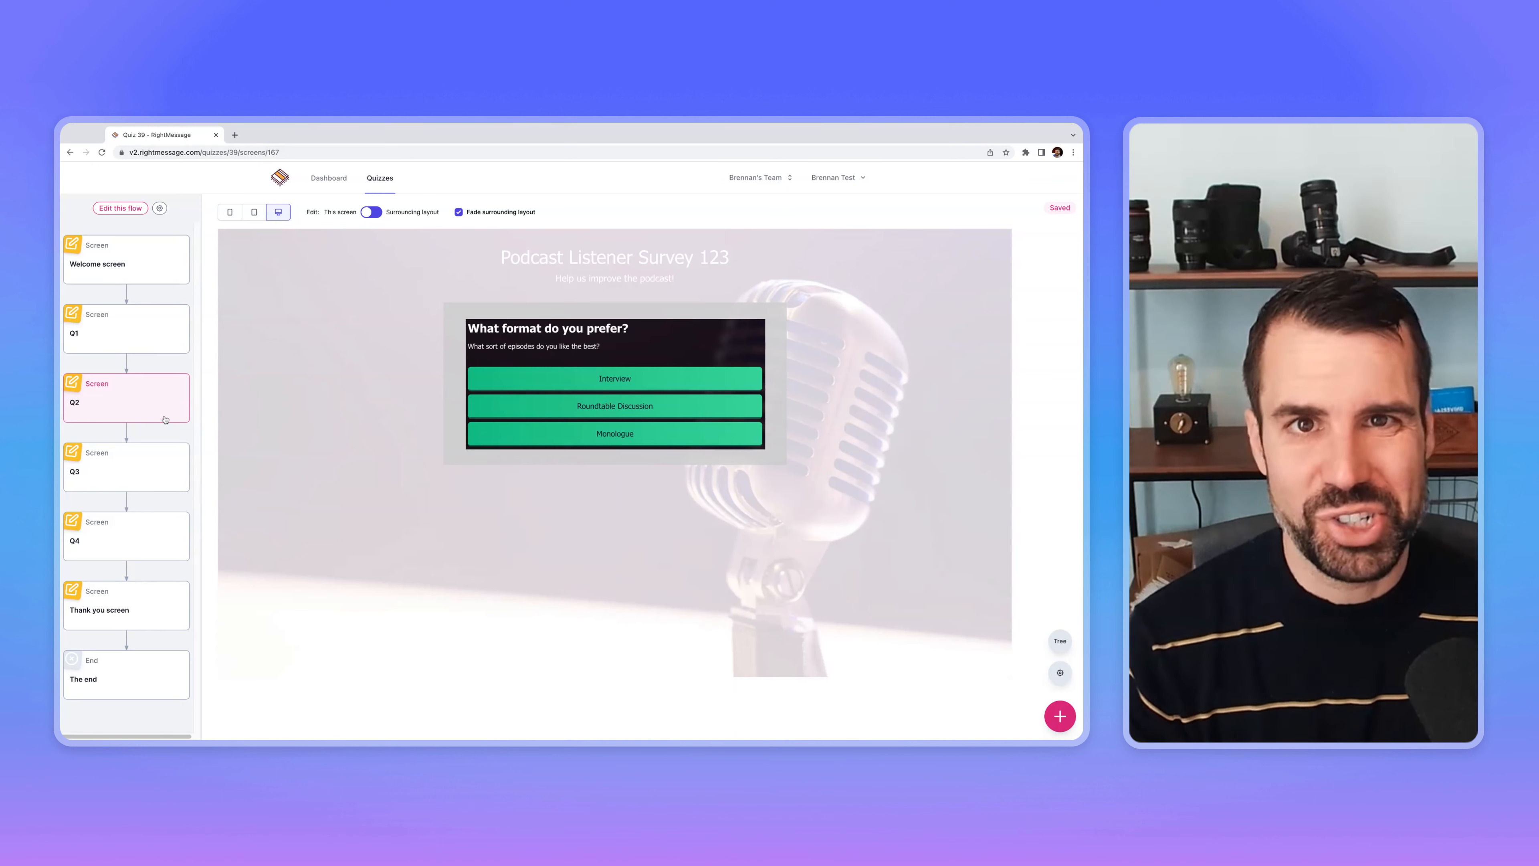
click(1067, 725)
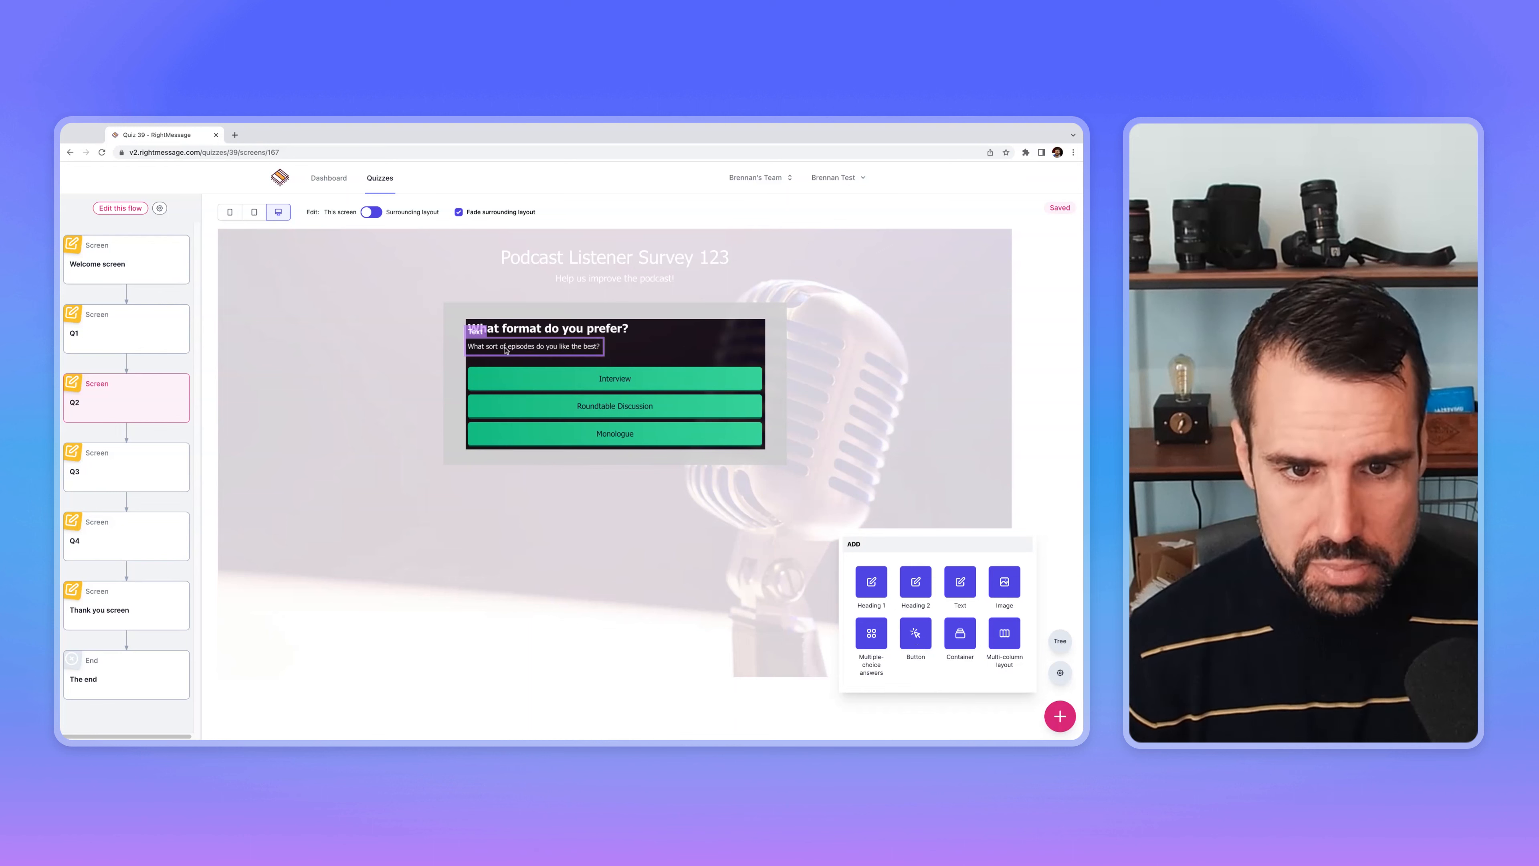
click(531, 333)
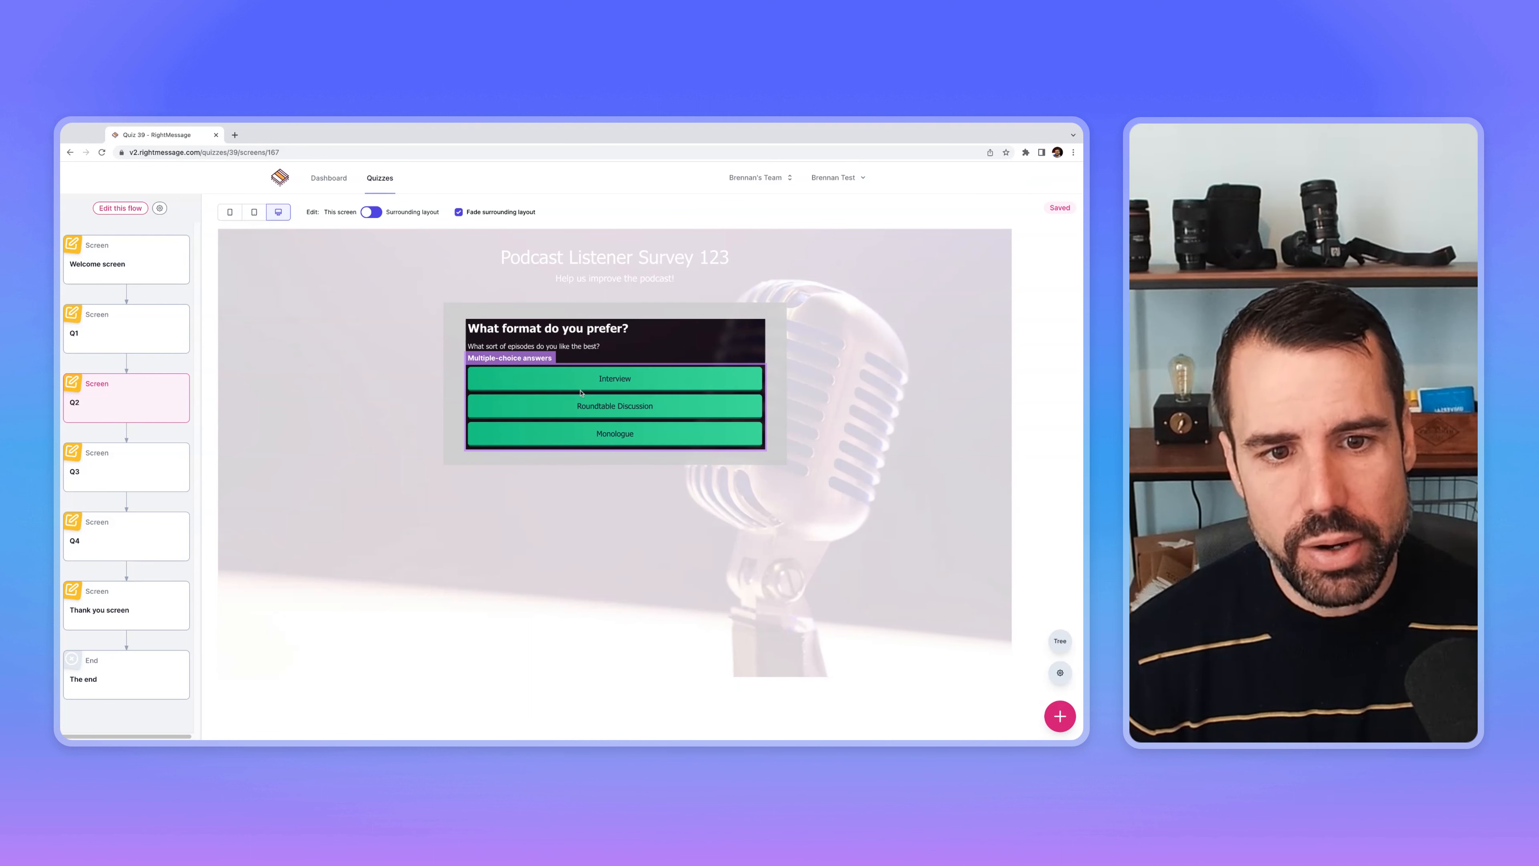
drag(582, 394, 601, 439)
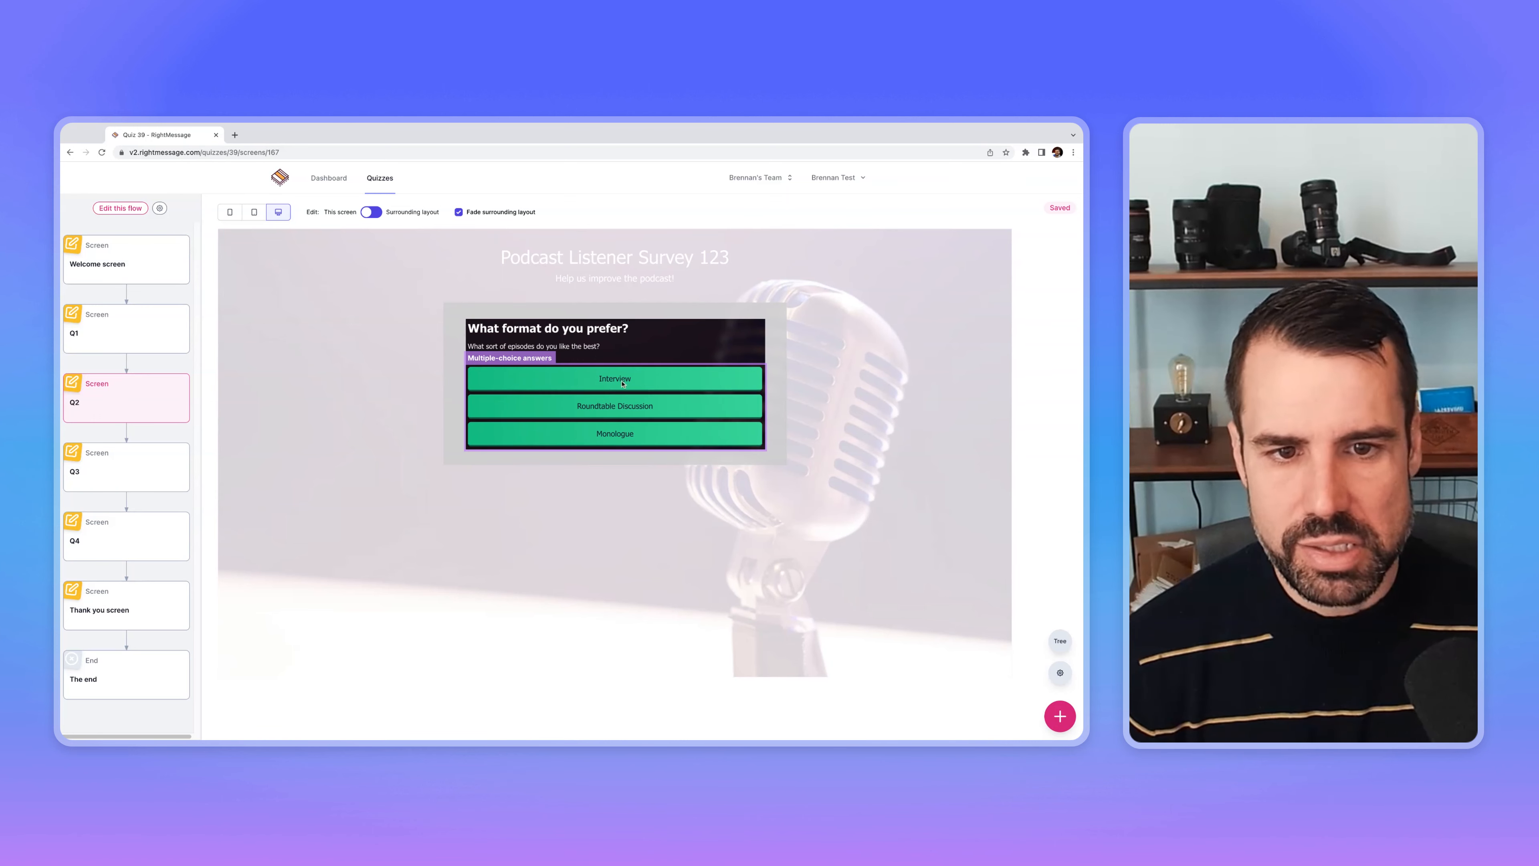
Step: Set the text color of the "What format do you prefer?" heading to Yellow 400, save and compare Q2 with Q1
click(564, 327)
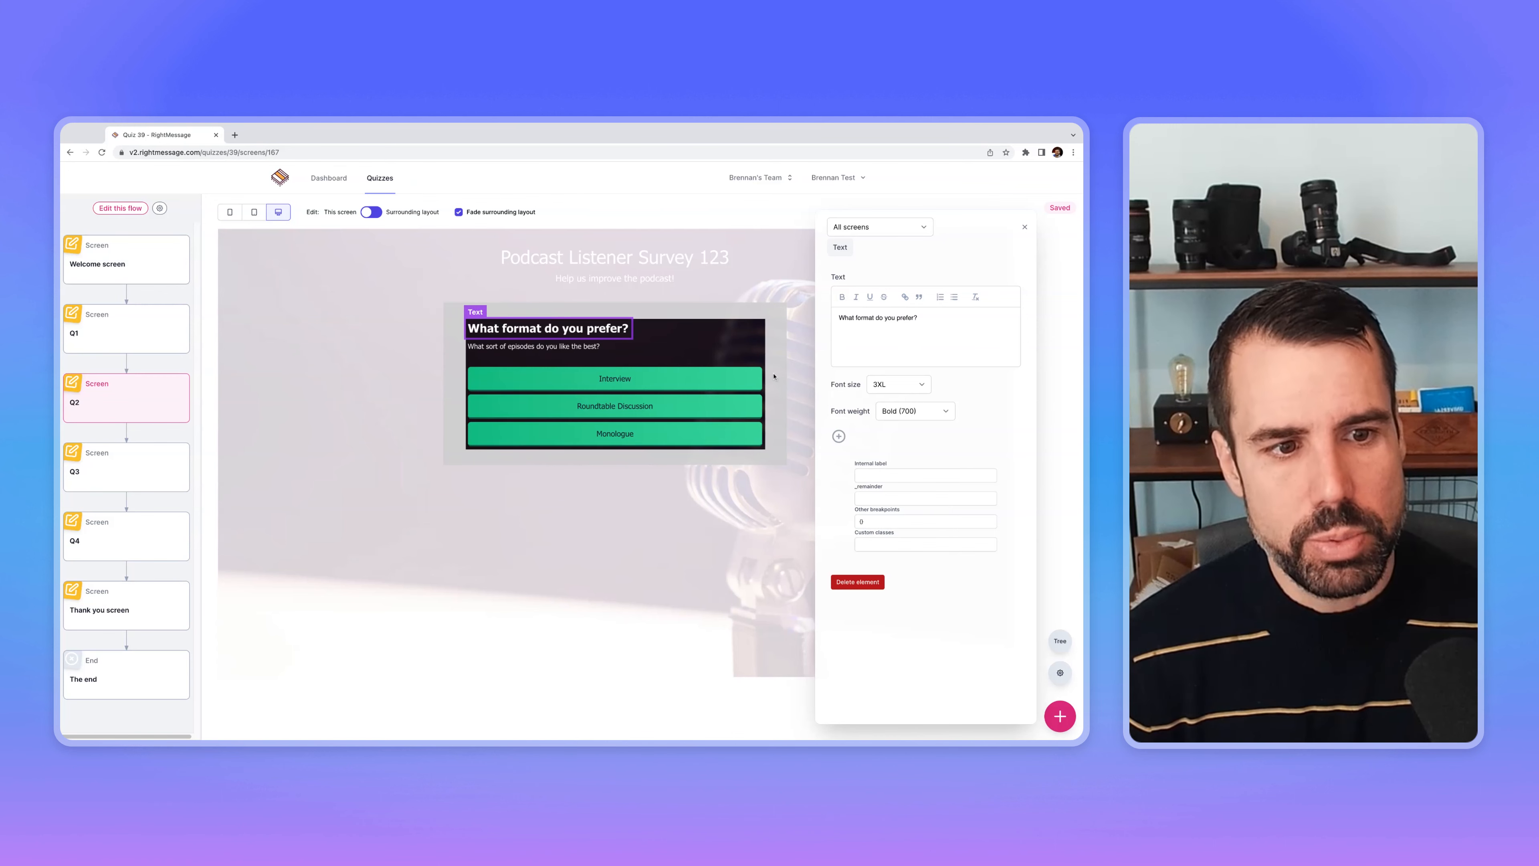
click(838, 436)
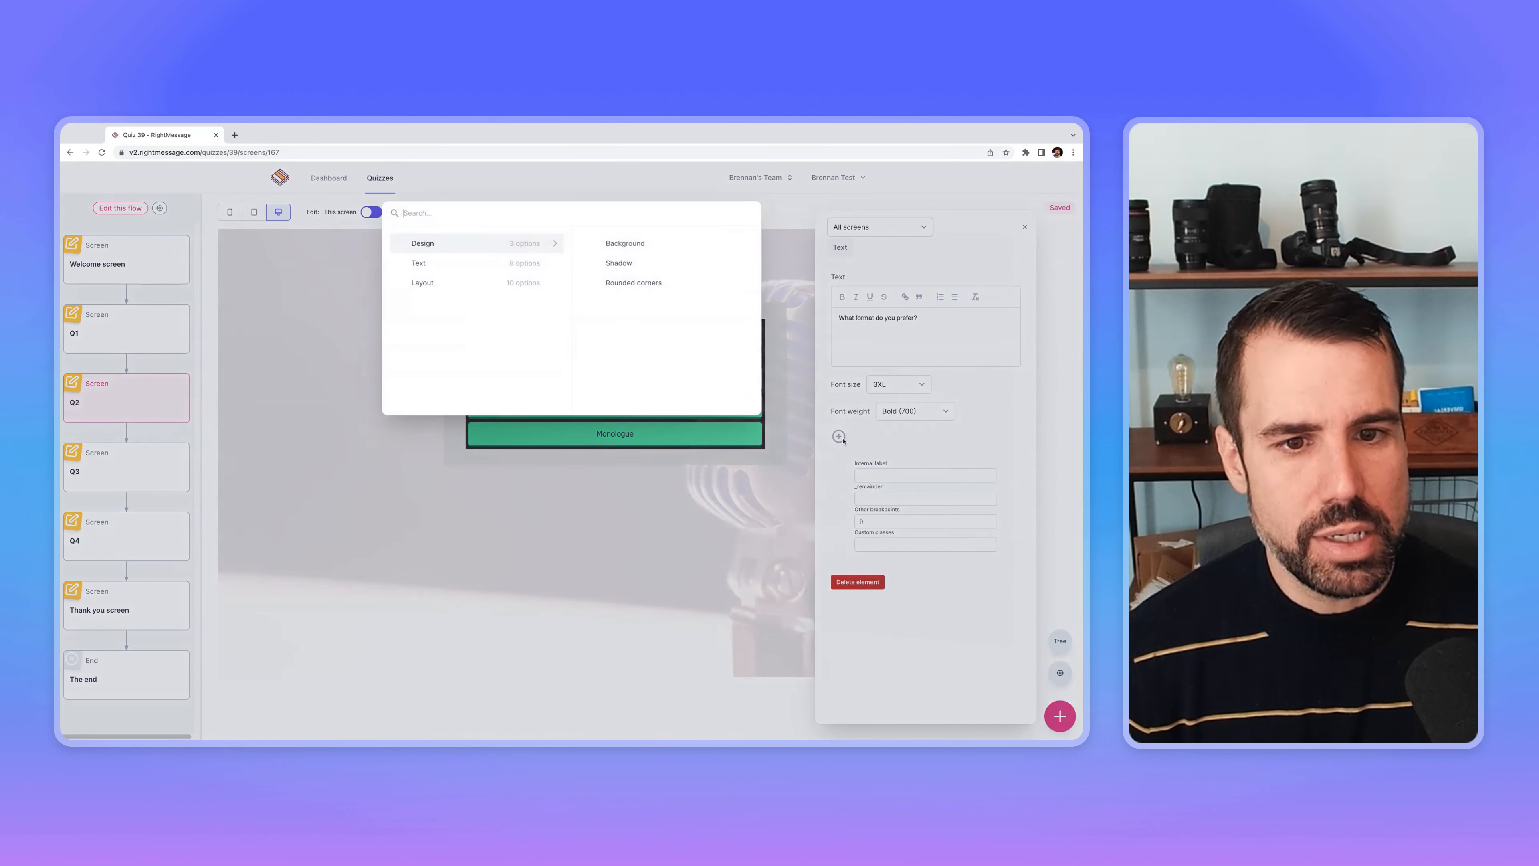
mouse_move(457, 267)
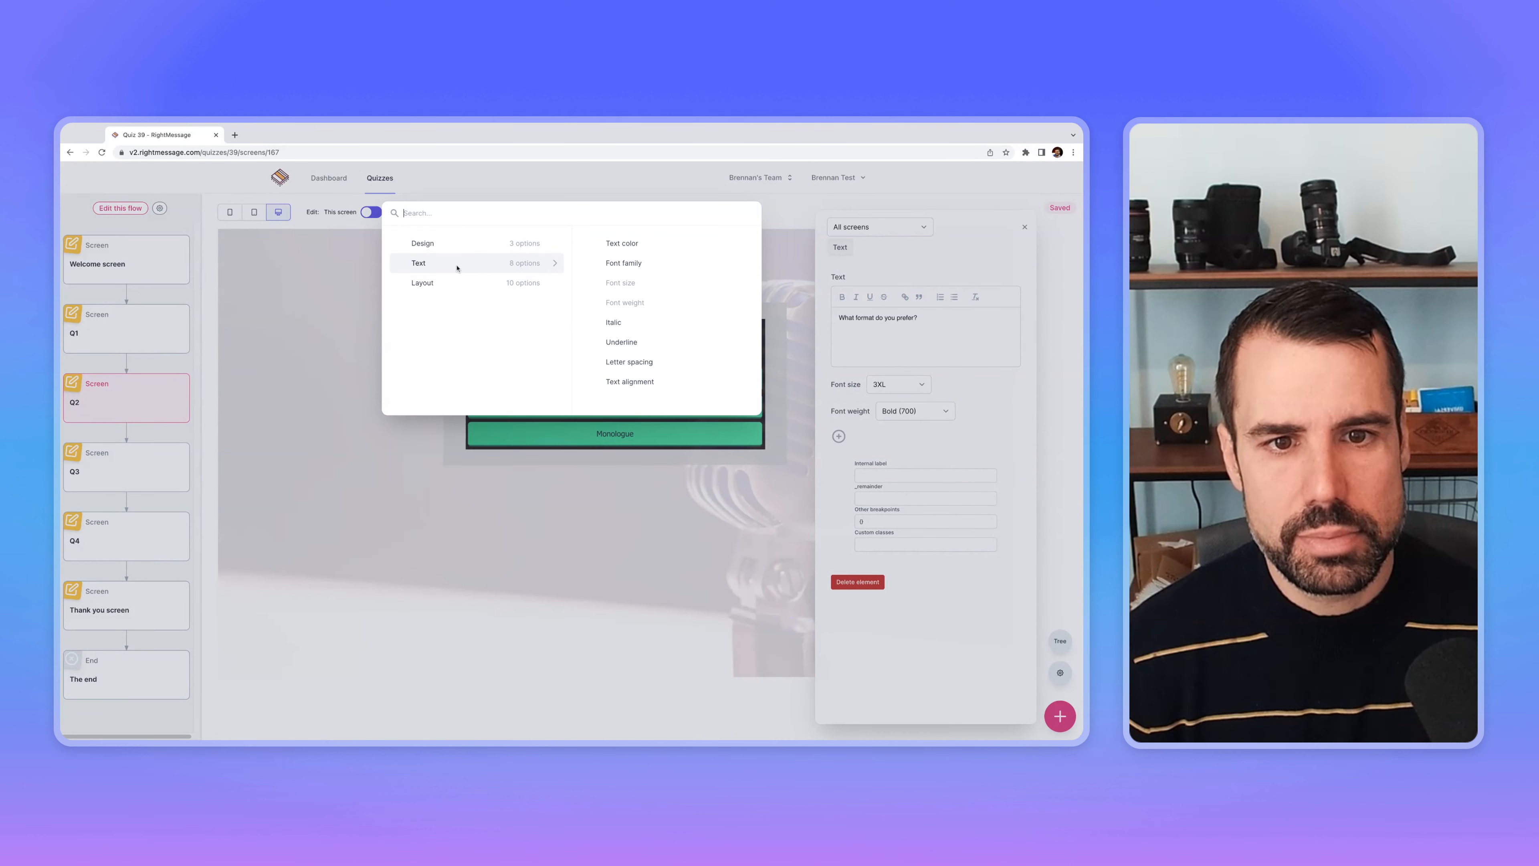
click(629, 248)
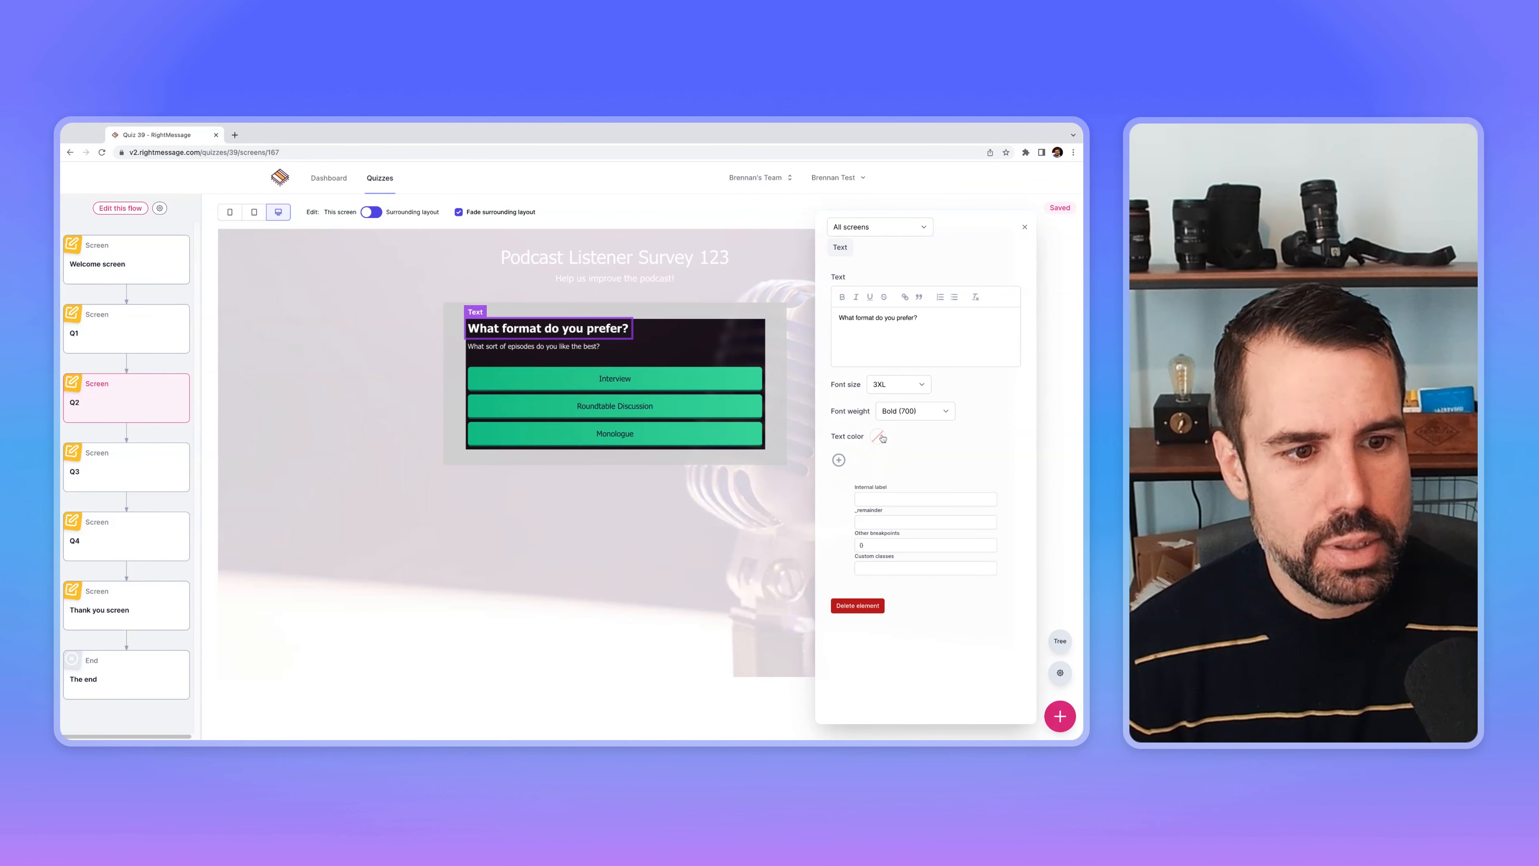
click(882, 437)
mouse_move(491, 329)
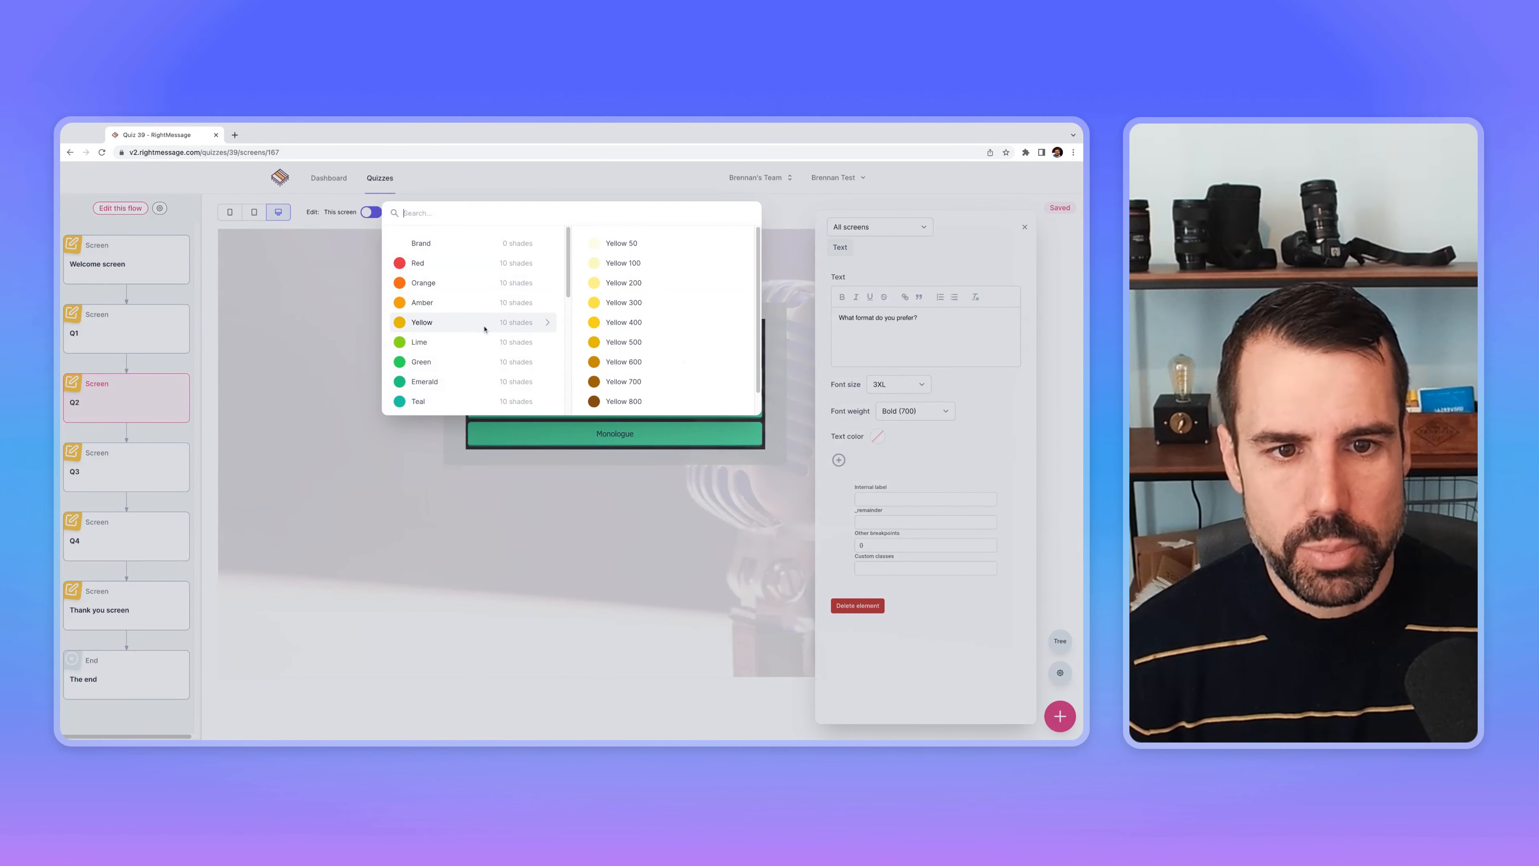
click(601, 326)
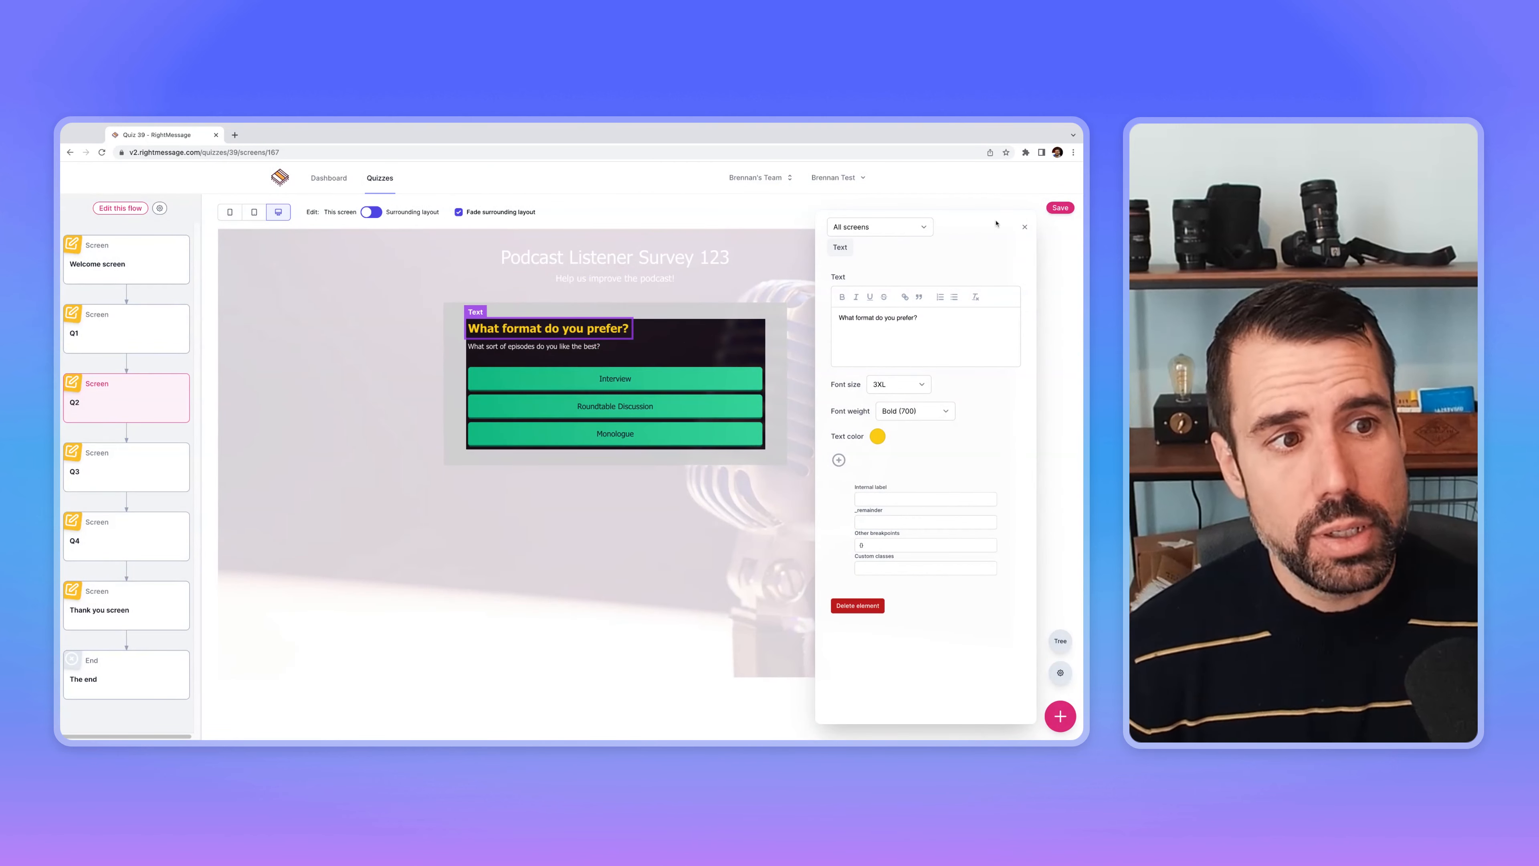
click(1052, 208)
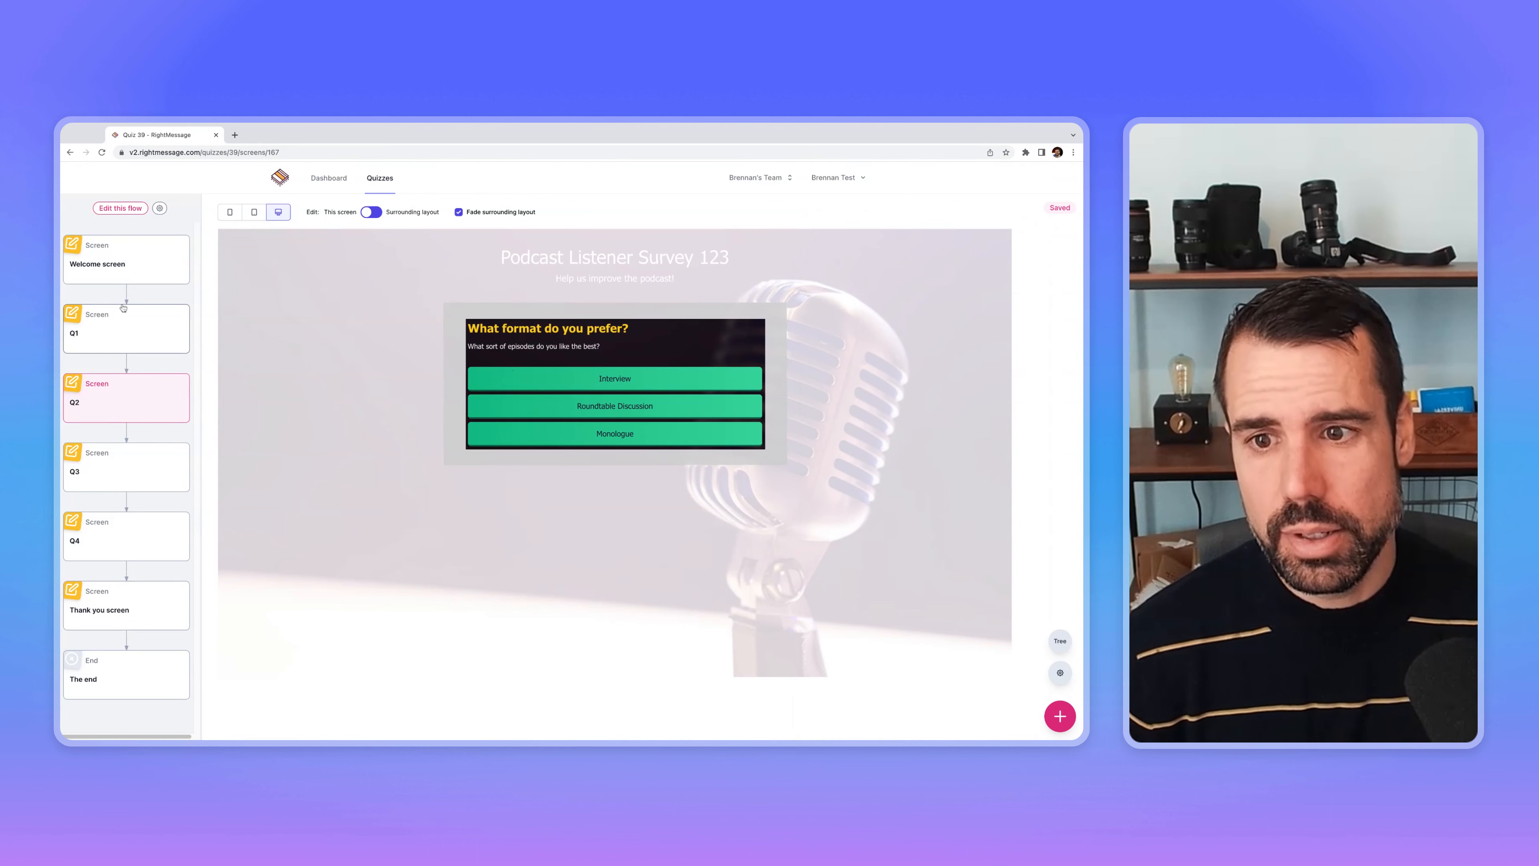
click(130, 329)
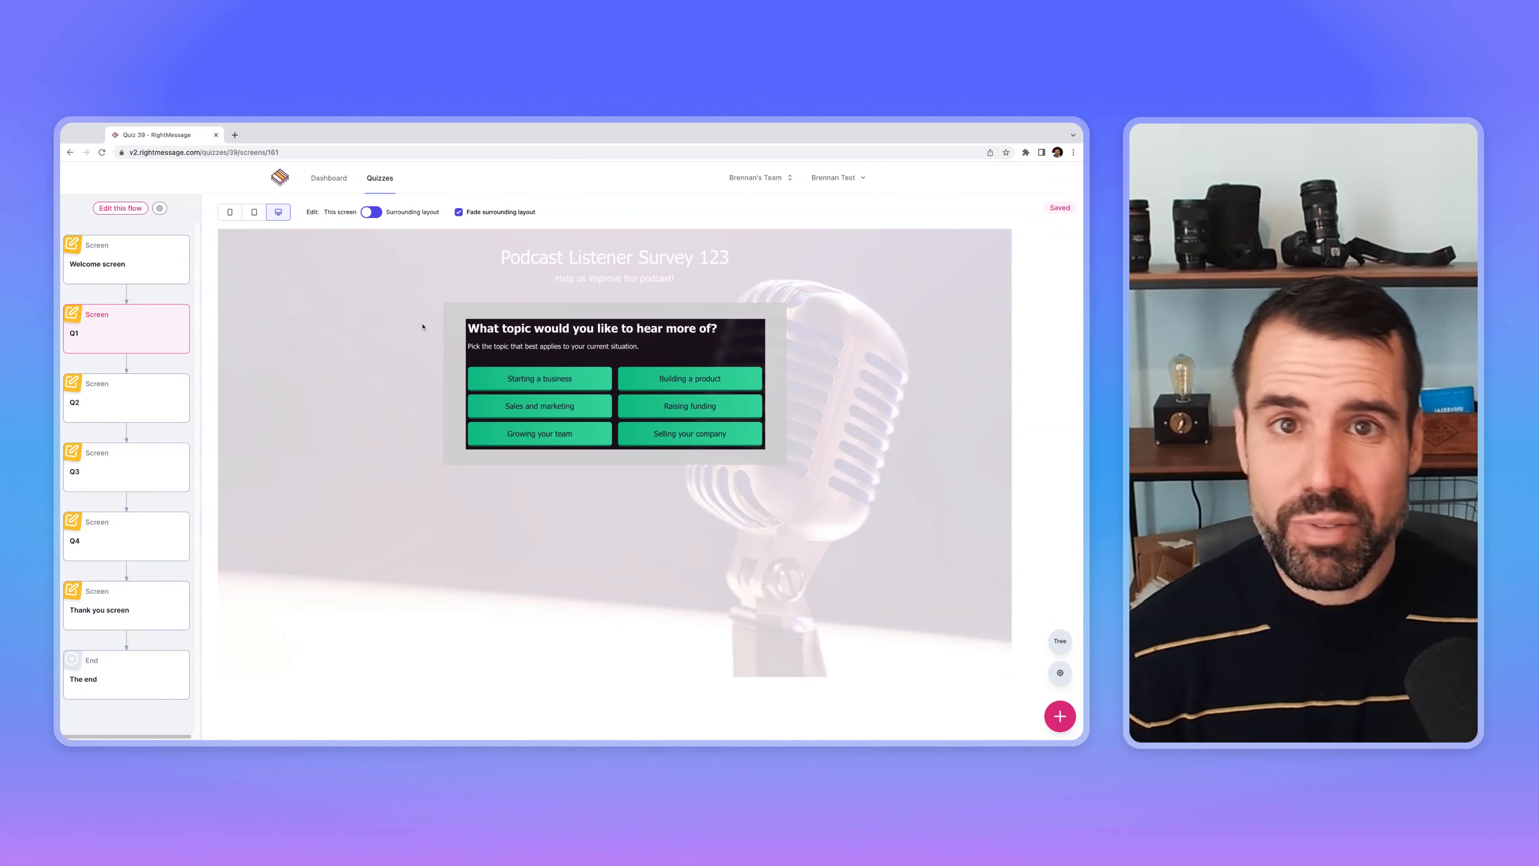
click(152, 383)
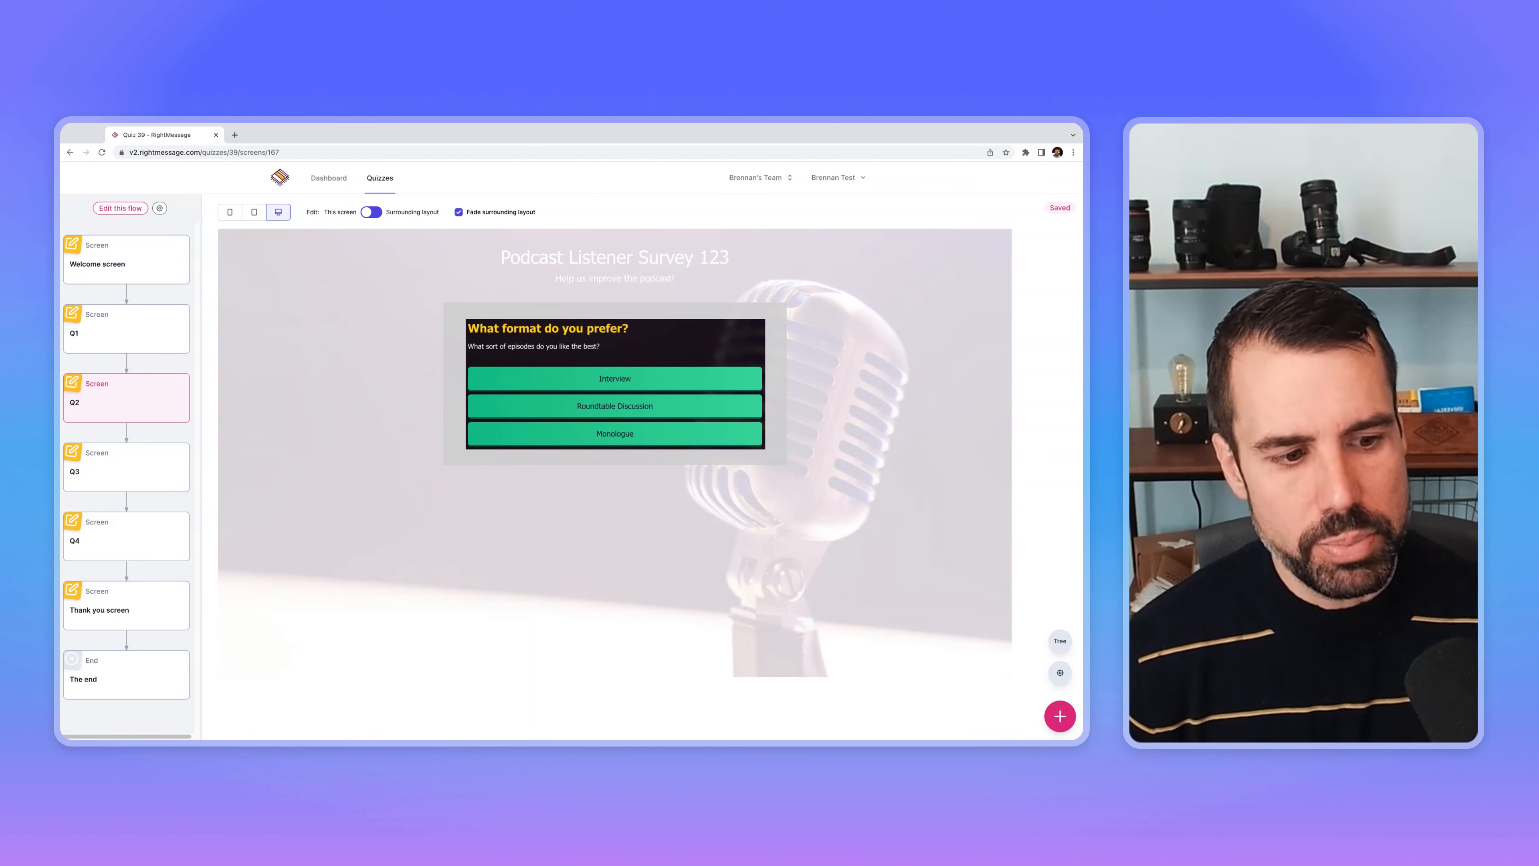
Step: Add an image to Q2 and place it between the heading and the descriptive text
click(1059, 715)
click(1005, 581)
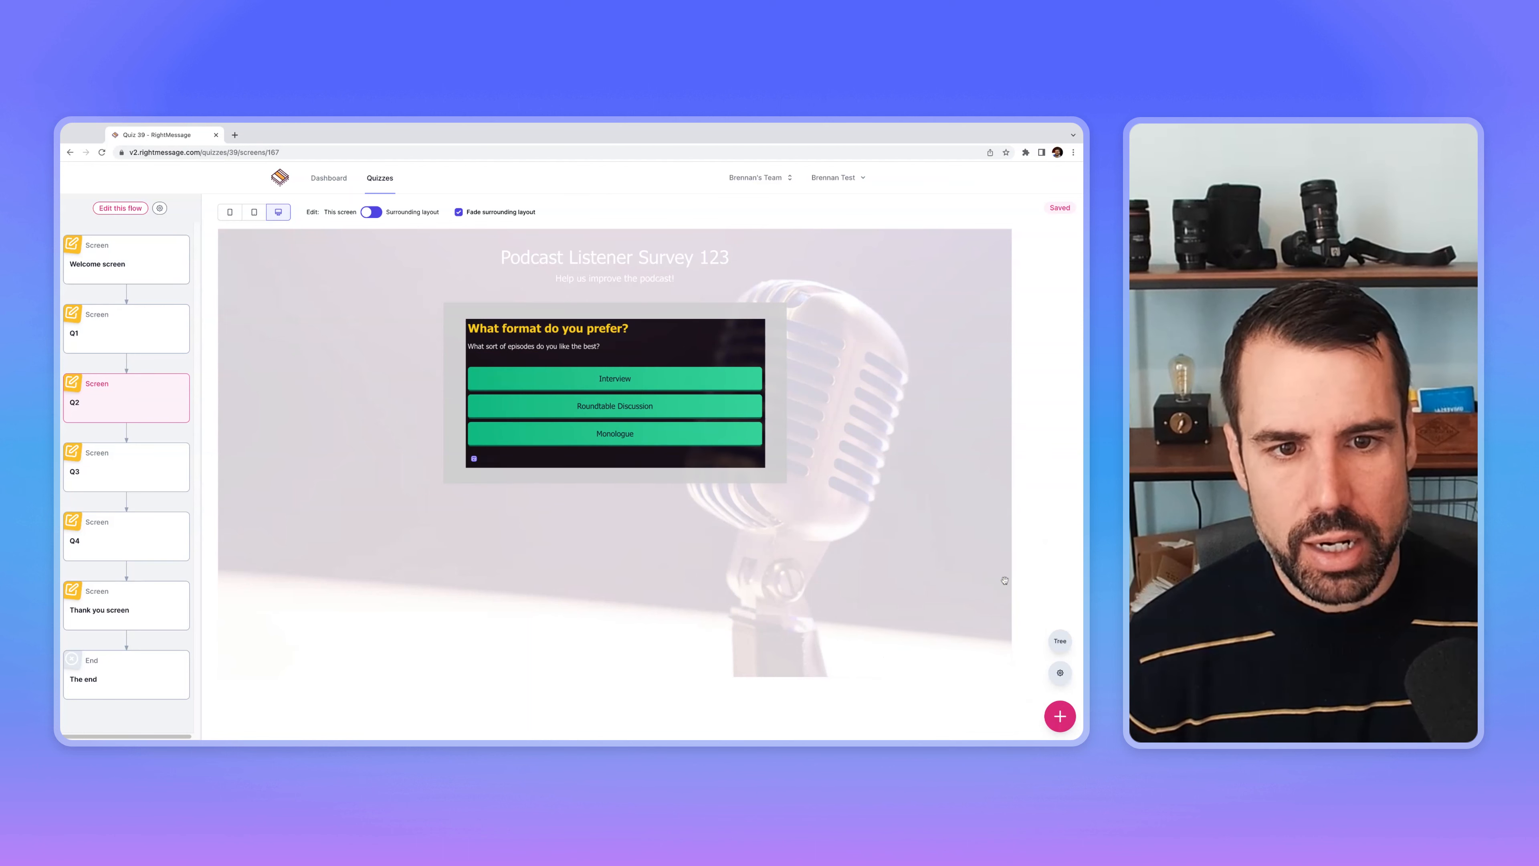
drag(1004, 581, 497, 355)
click(497, 388)
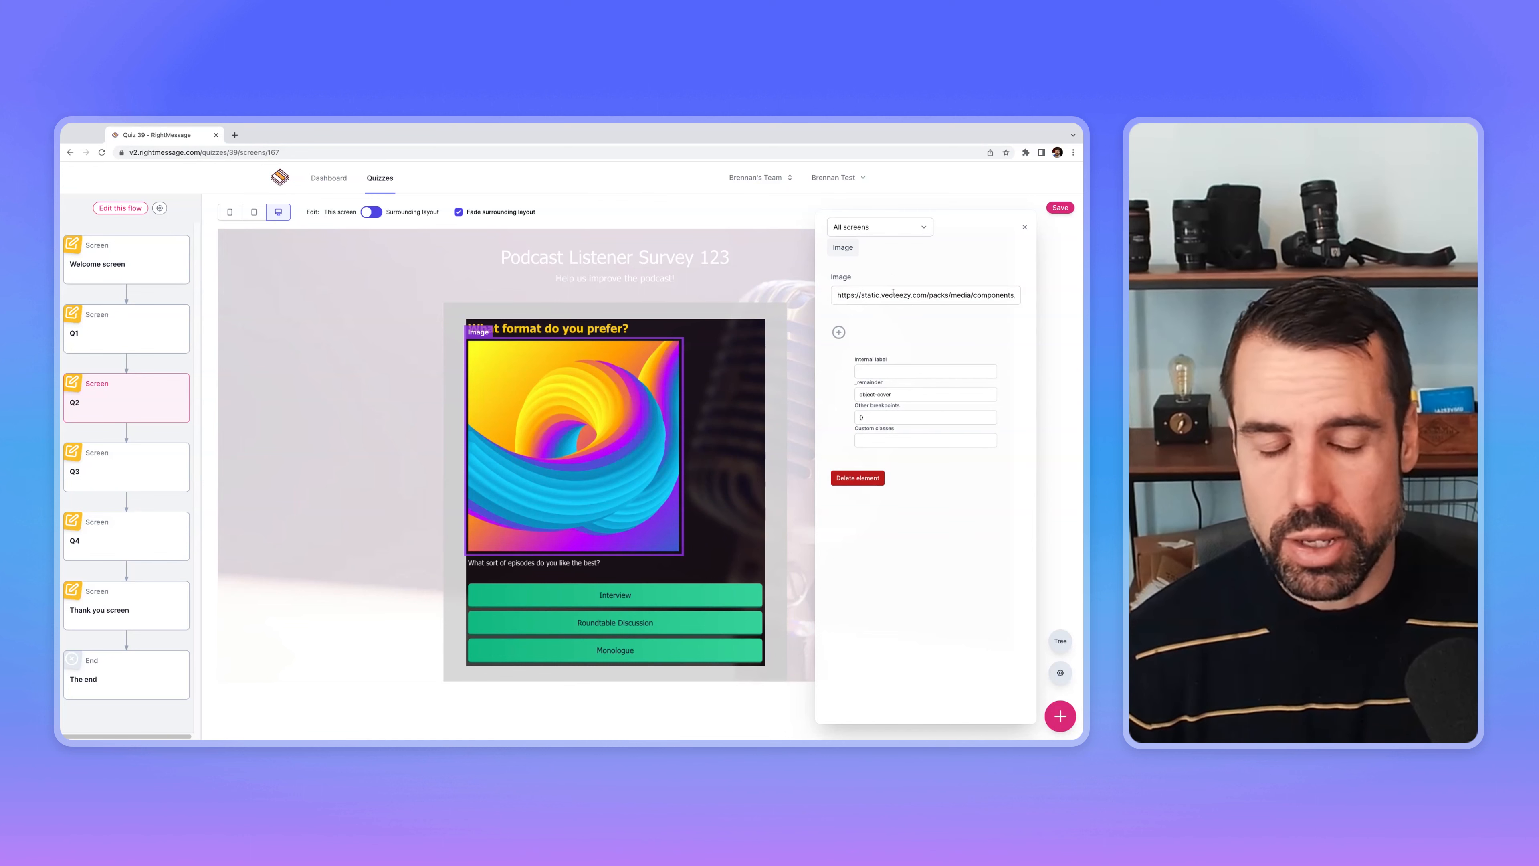
Step: Delete the image element from the Q2 screen
click(1023, 228)
click(669, 459)
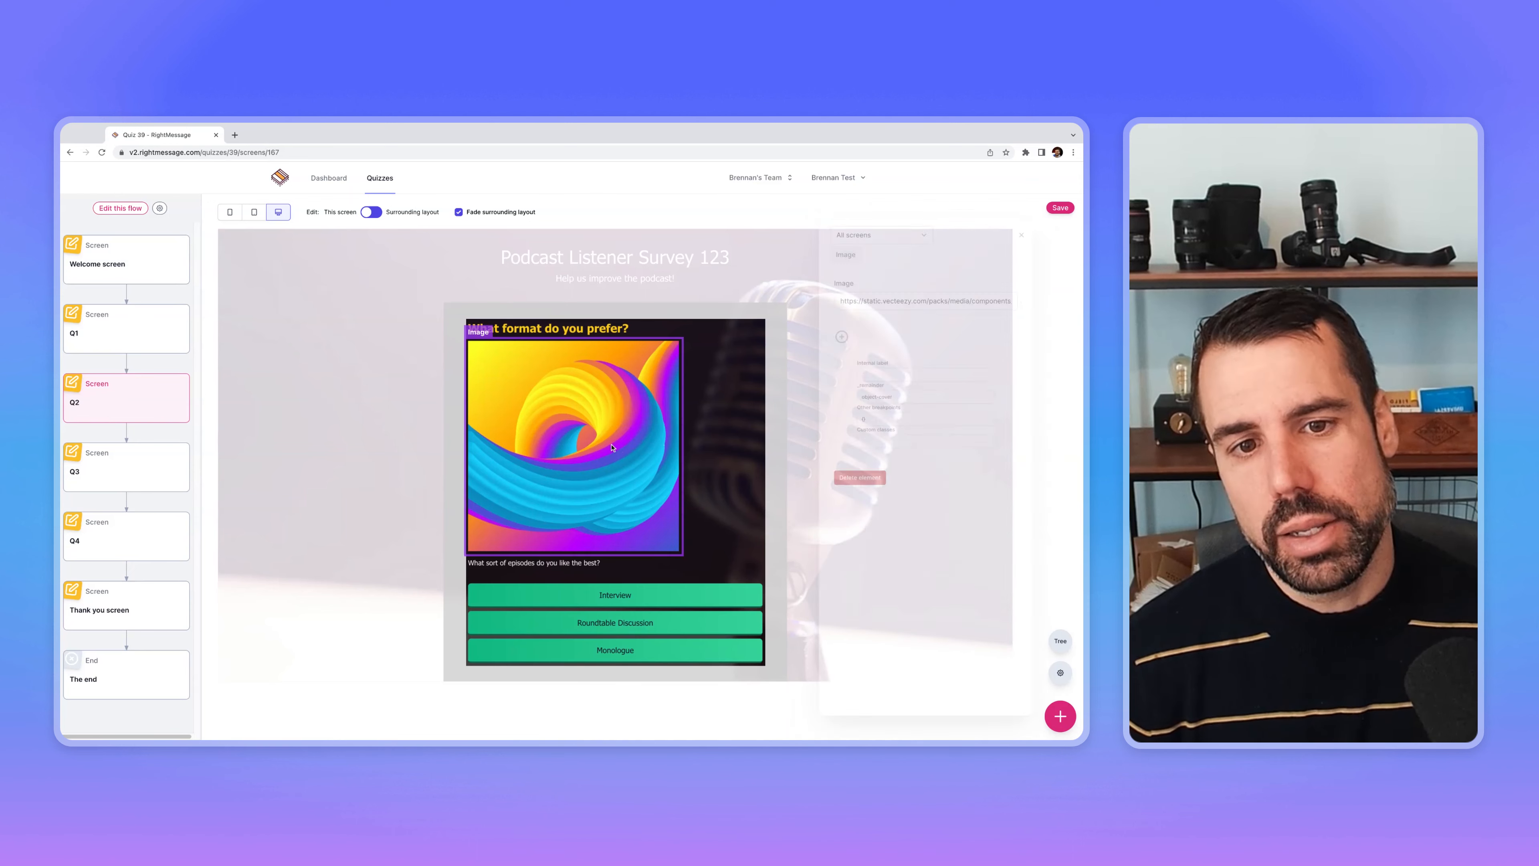
click(842, 481)
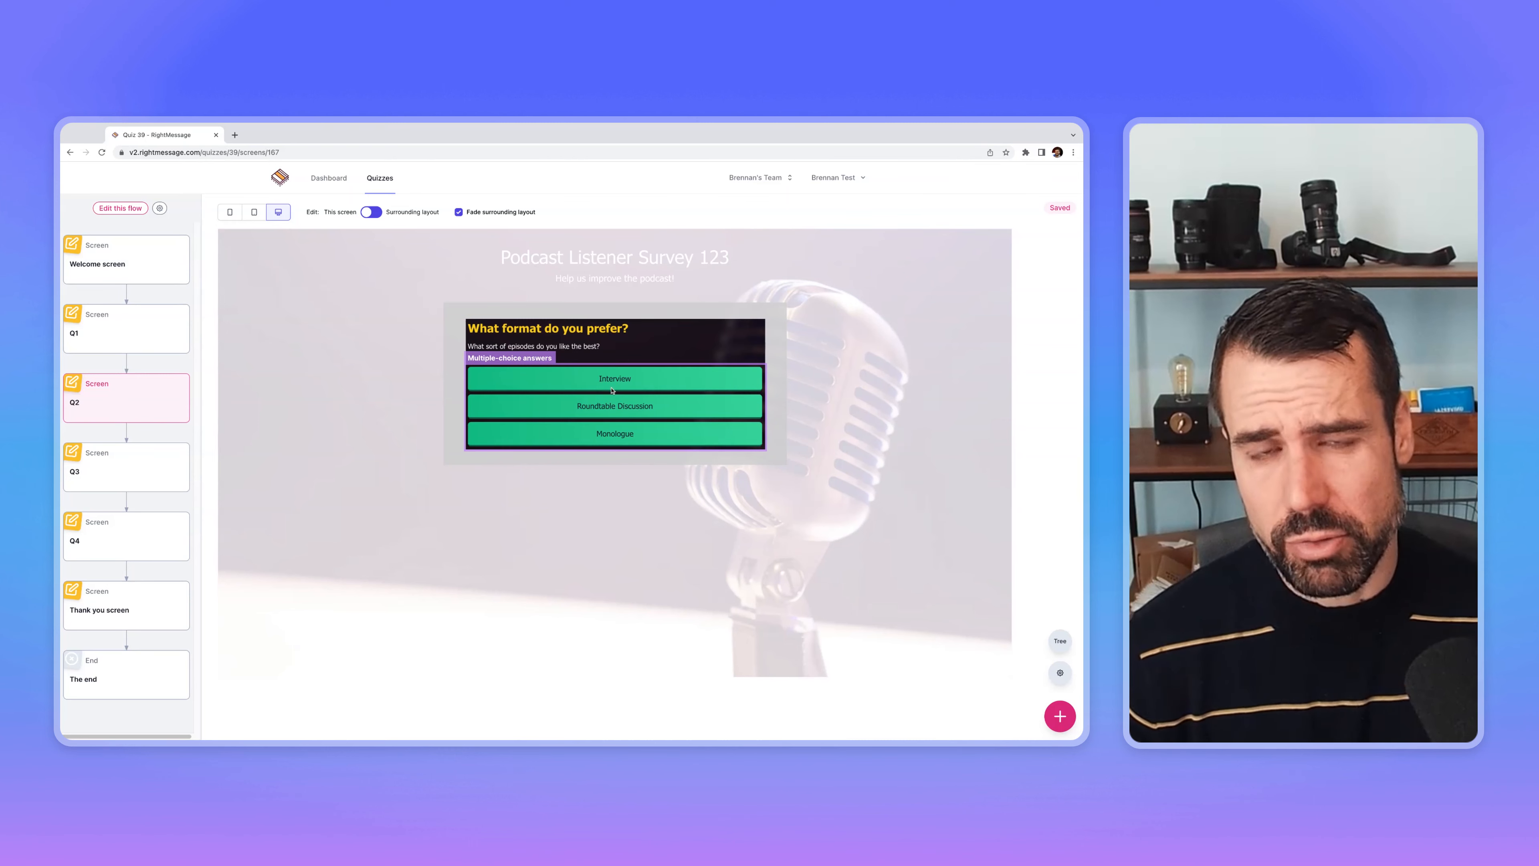
Step: Add a fourth choice titled "Hello" to the multiple-choice answers on Q2
click(605, 406)
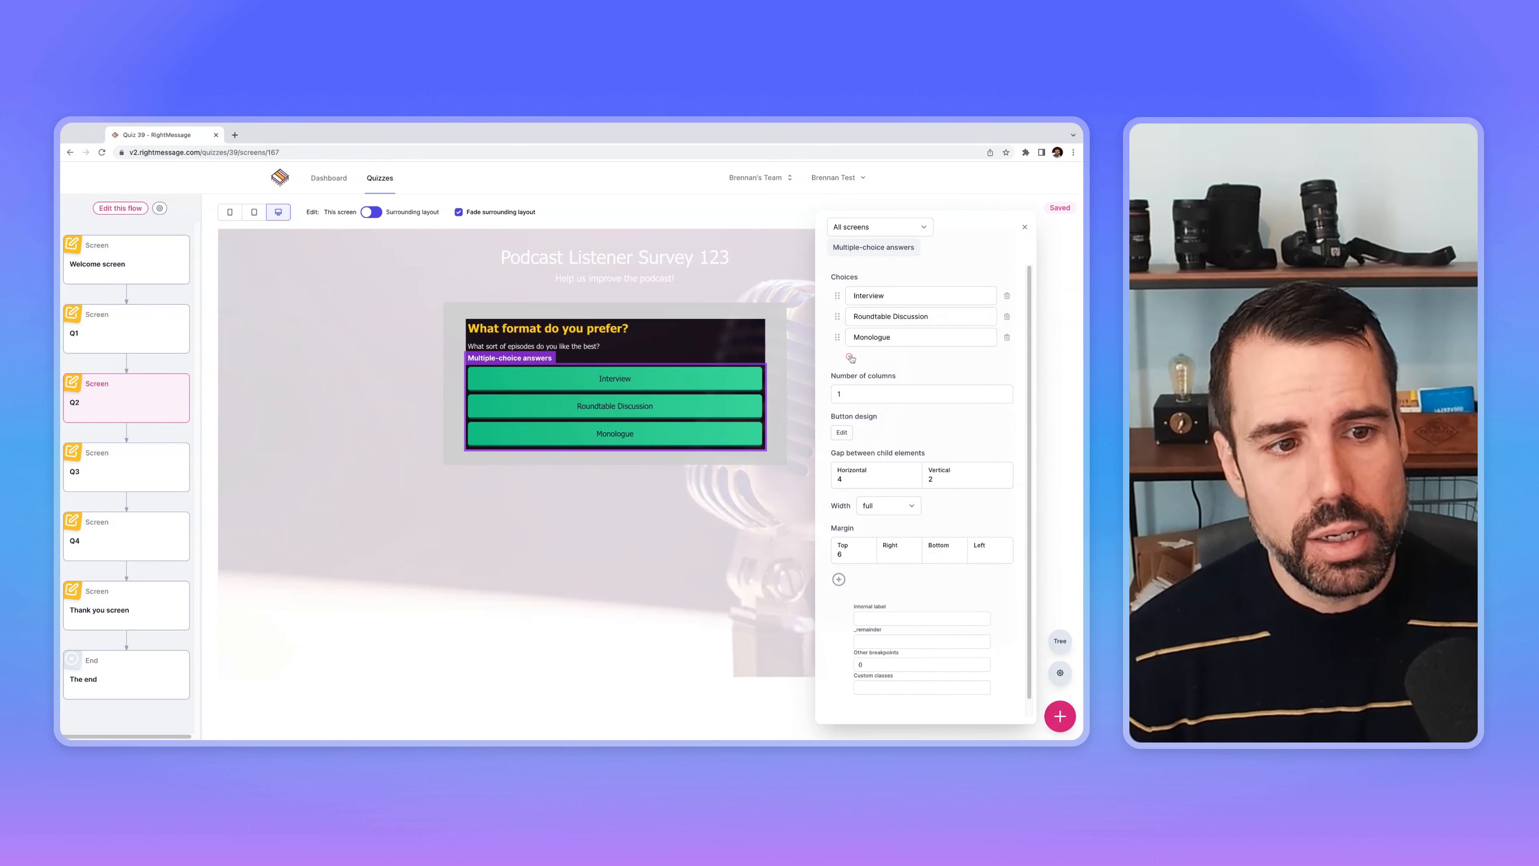
click(848, 356)
click(861, 362)
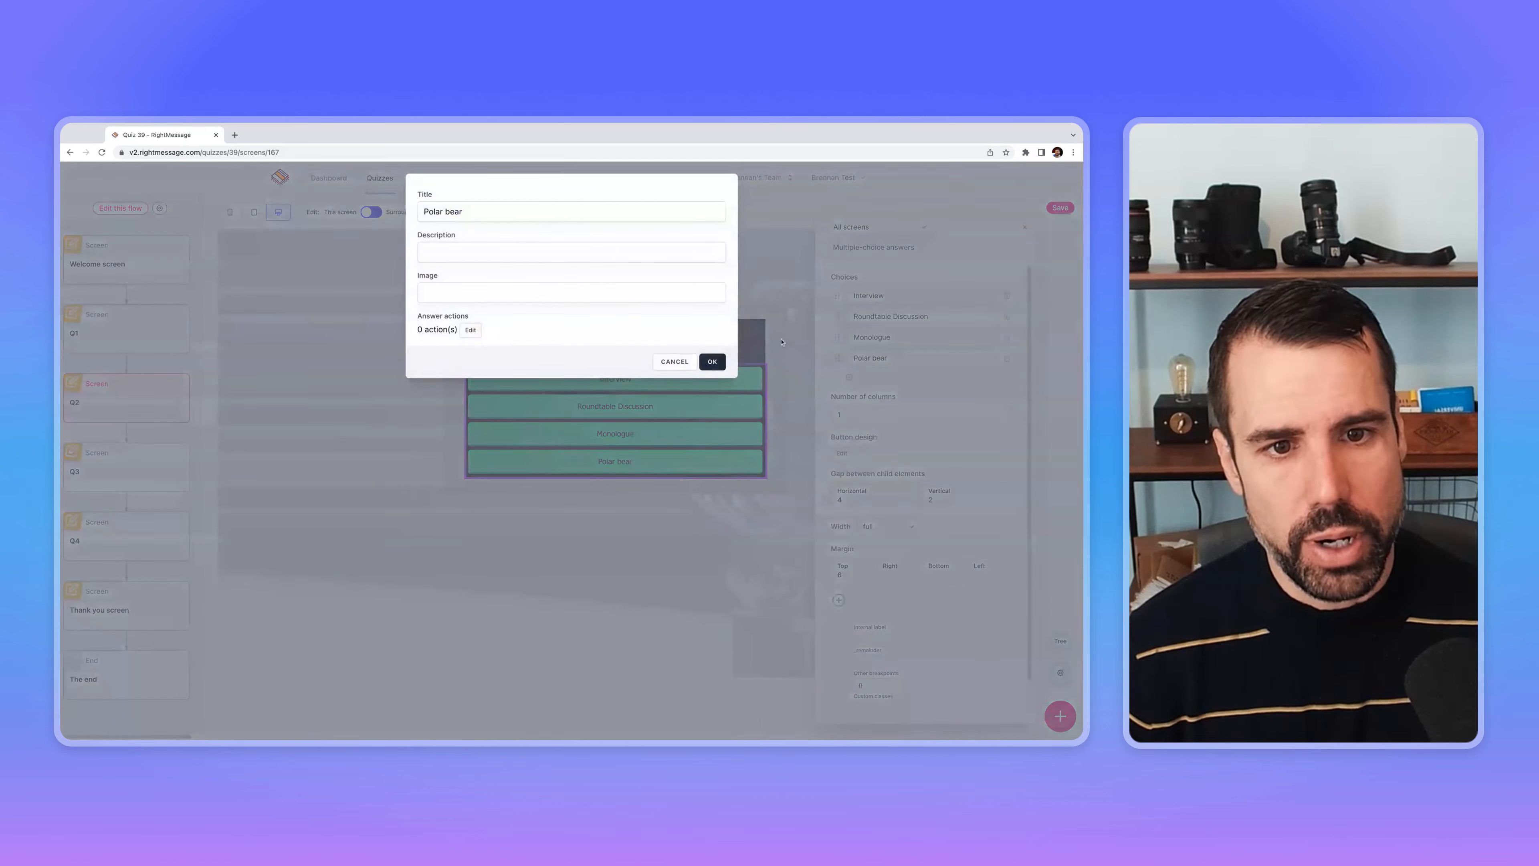
triple_click(598, 219)
text(Hello)
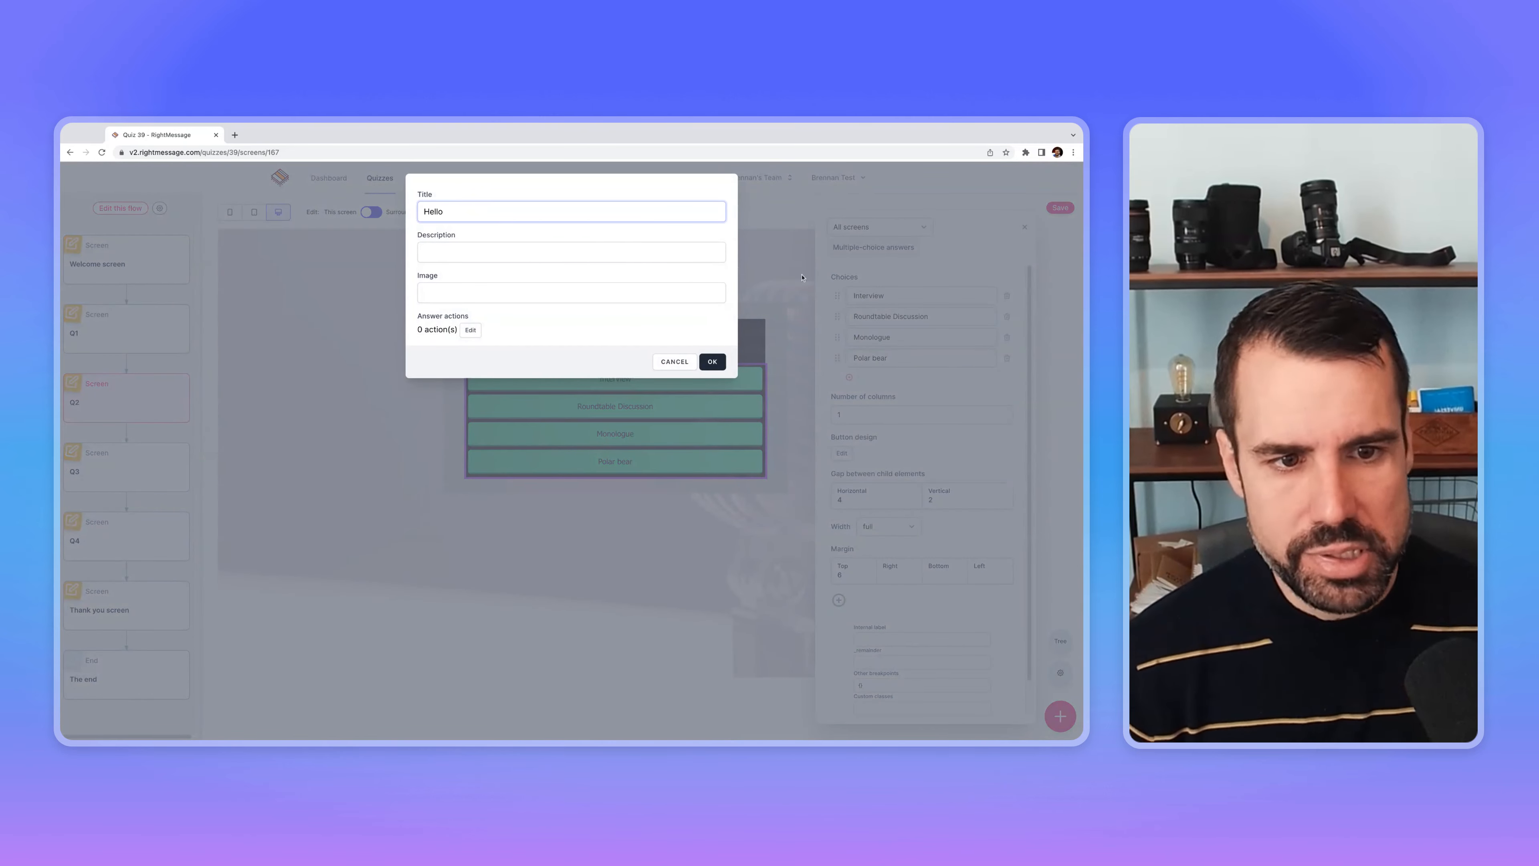
key(Return)
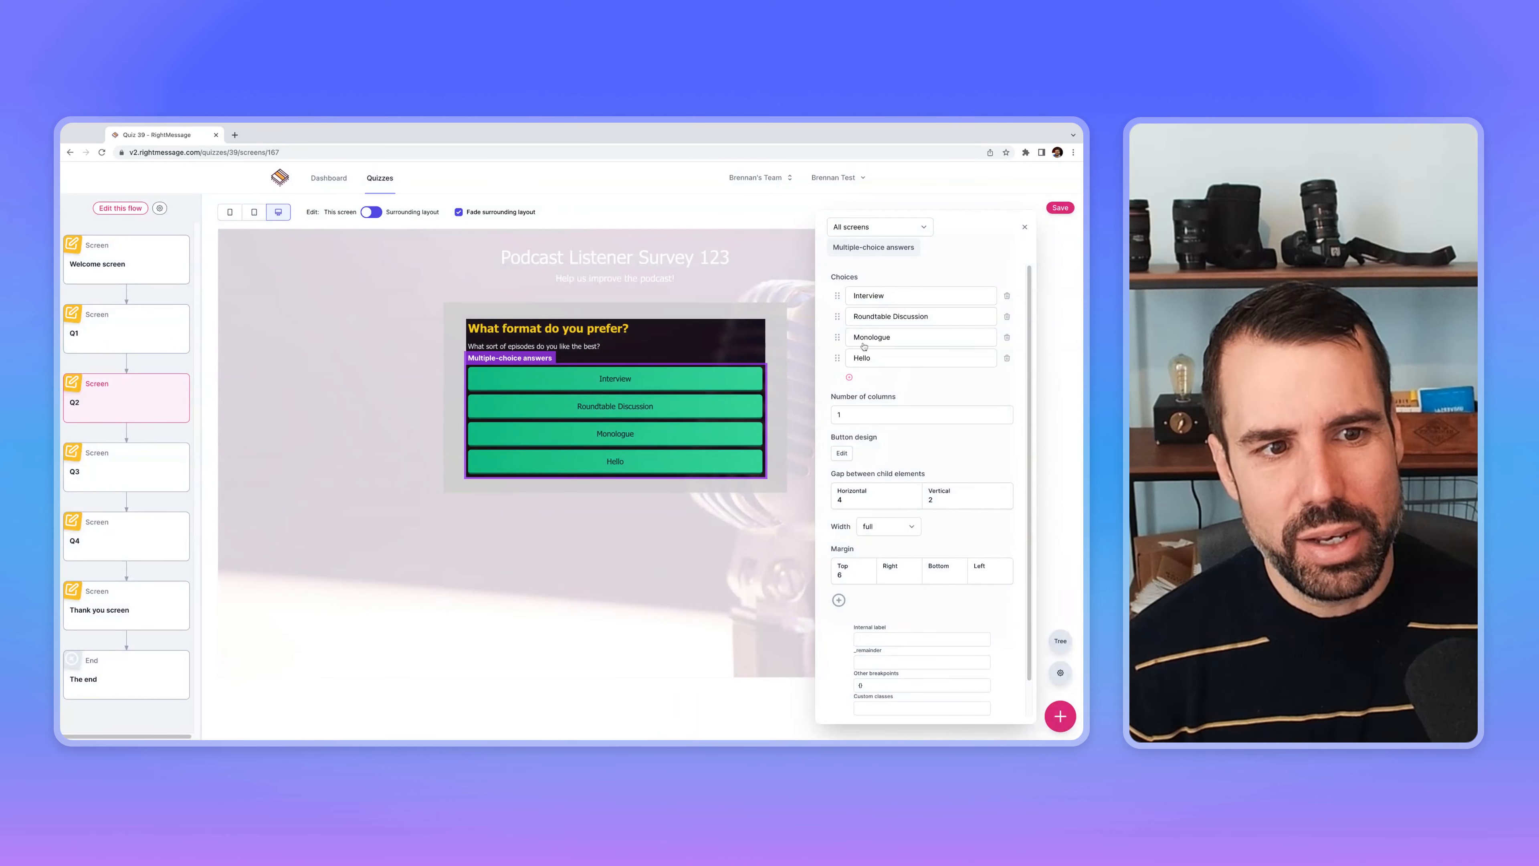
Step: Try giving the Hello choice an answer action, first applying the Flag - API tag, instead setting the awareness_mck field
click(876, 356)
click(470, 330)
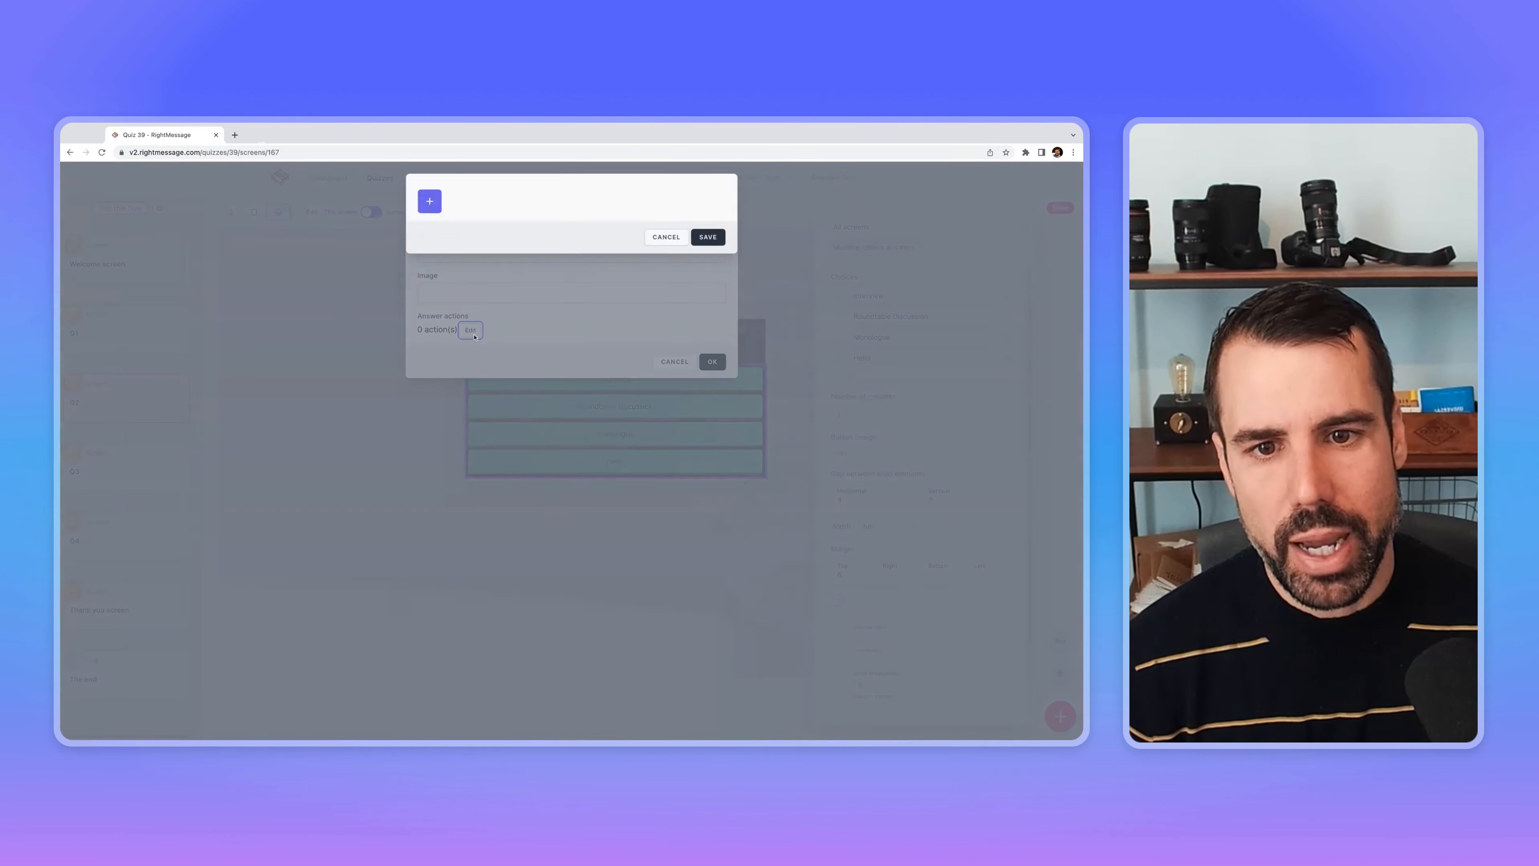
click(429, 200)
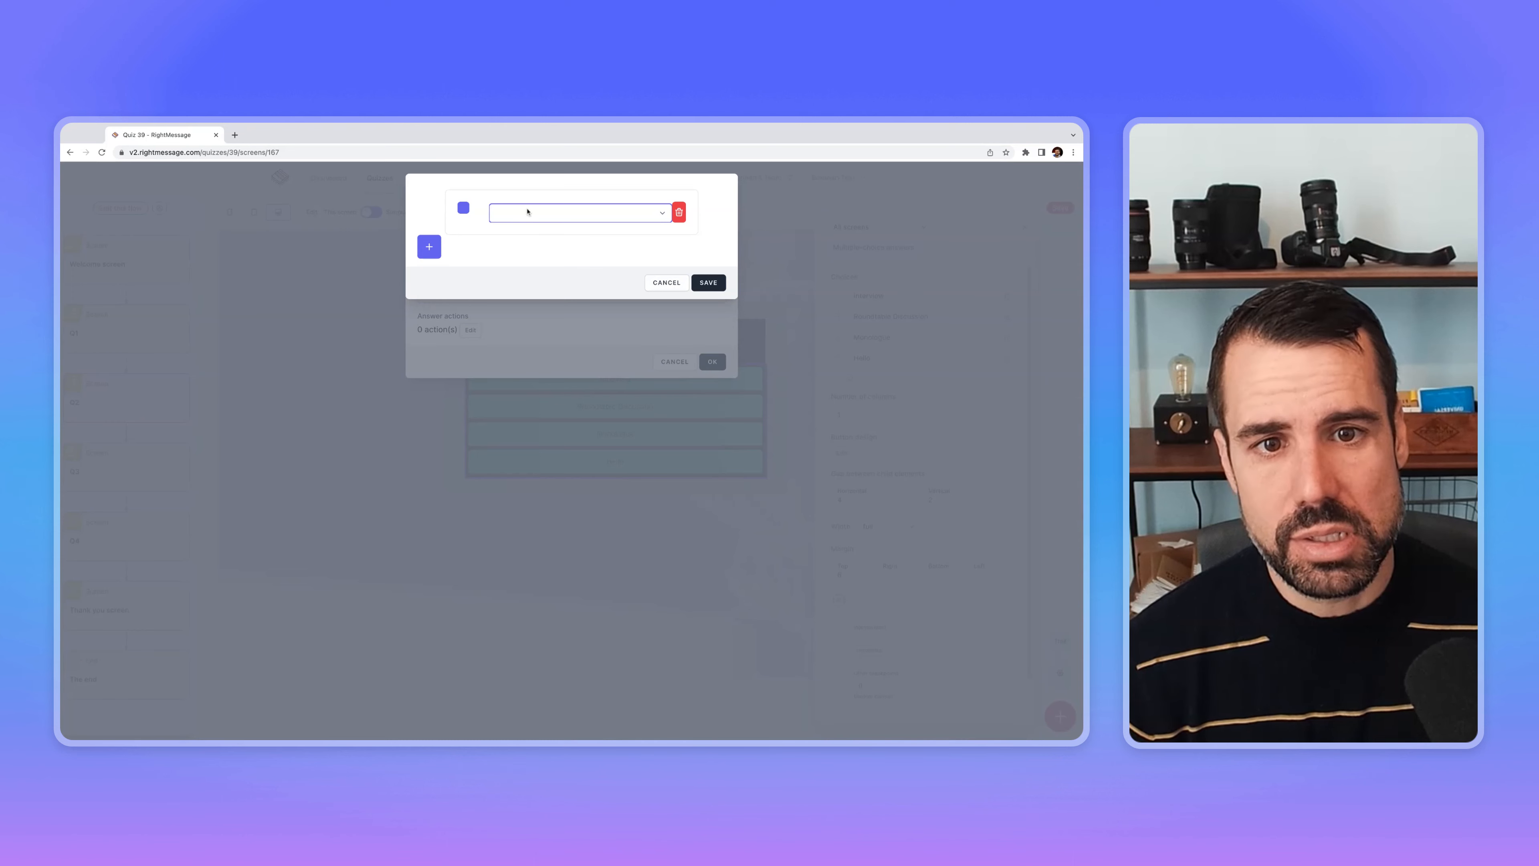
click(529, 240)
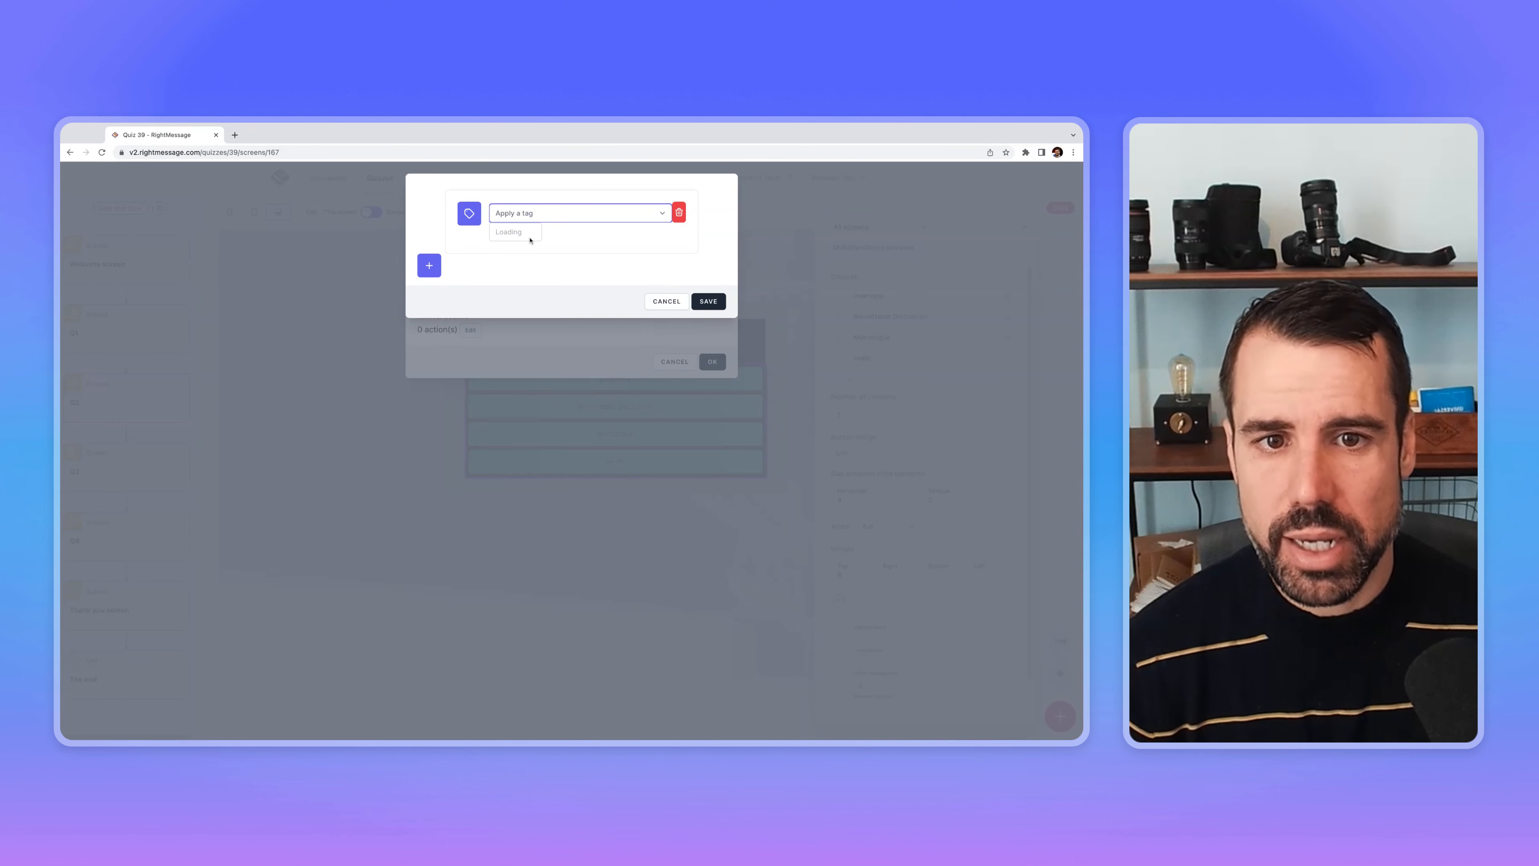
click(528, 236)
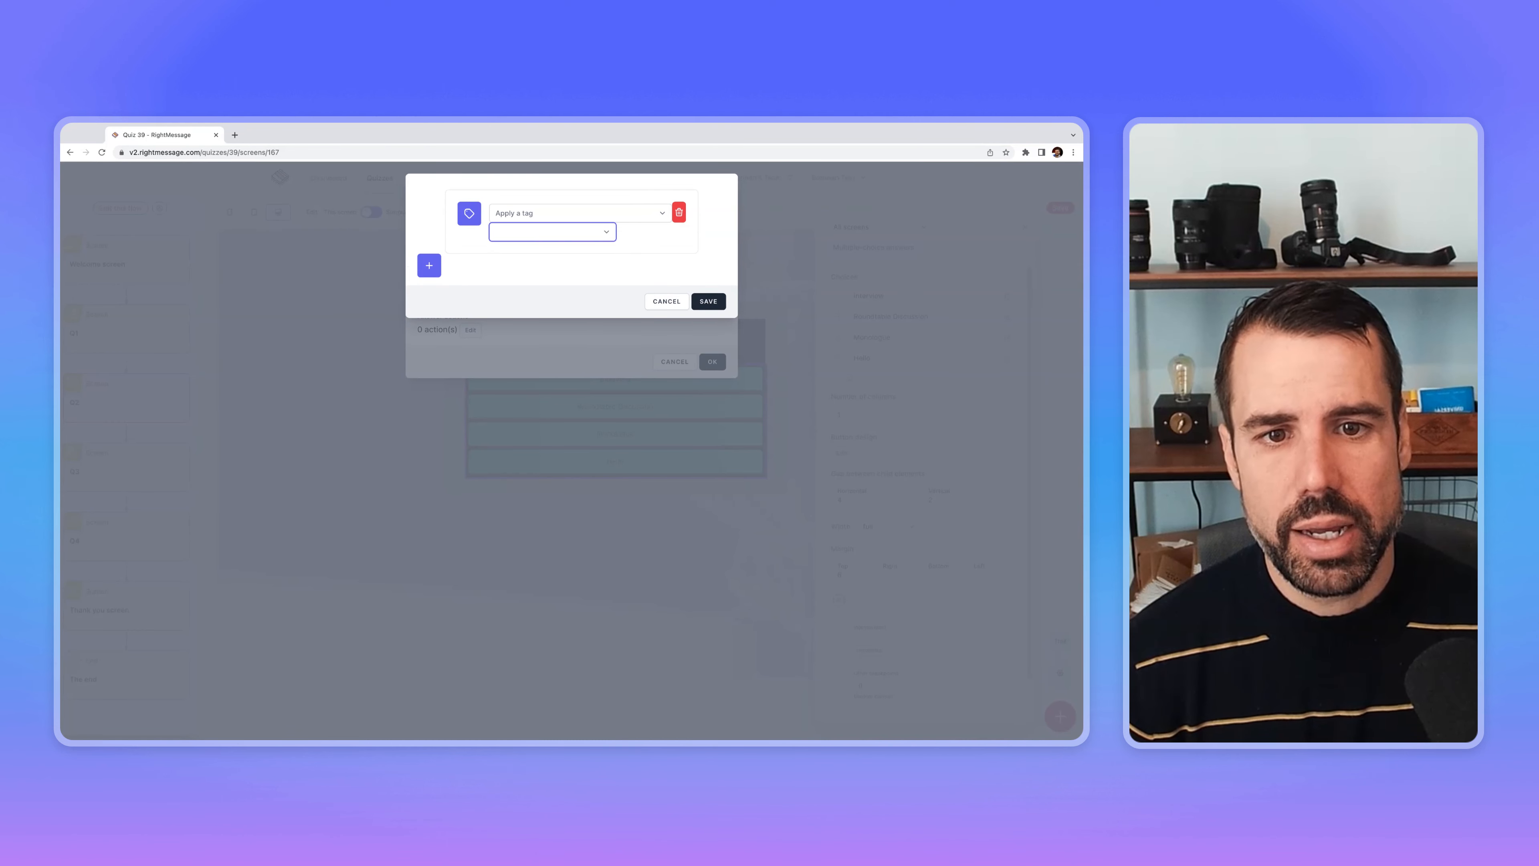
click(566, 262)
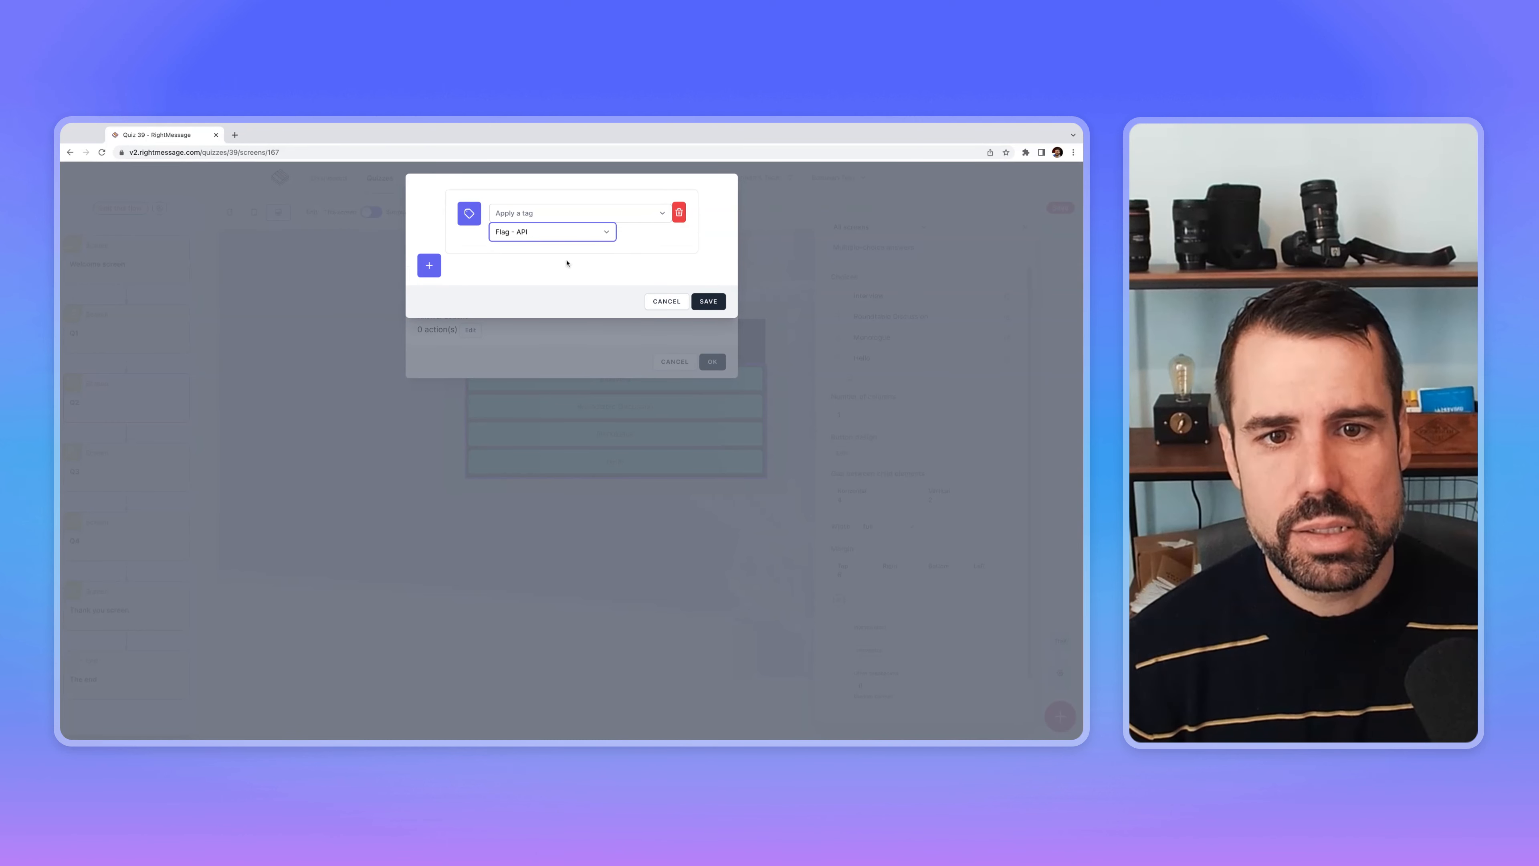
click(555, 229)
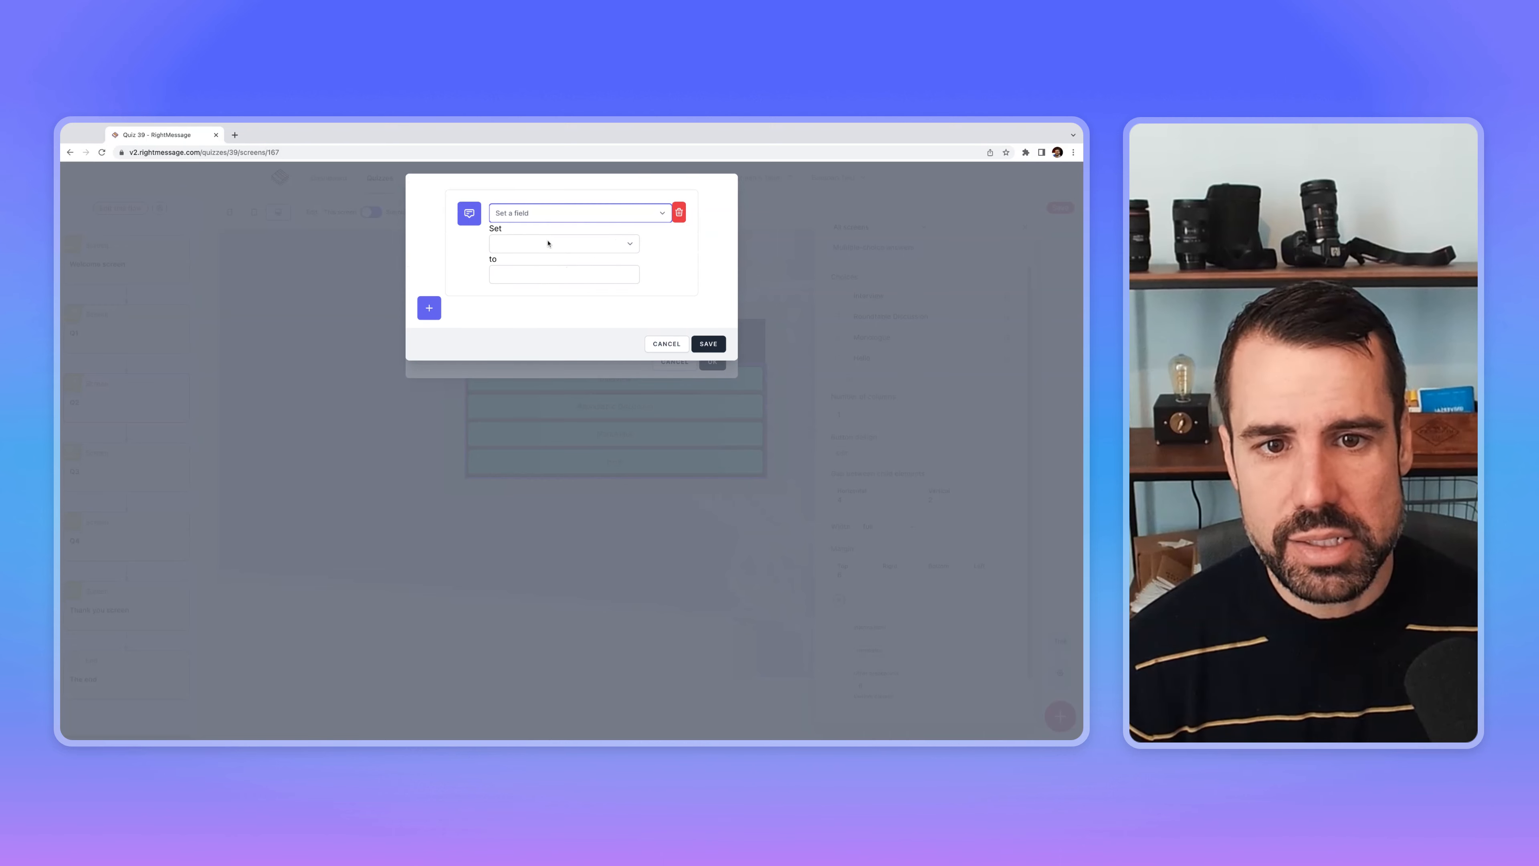
click(563, 267)
click(565, 273)
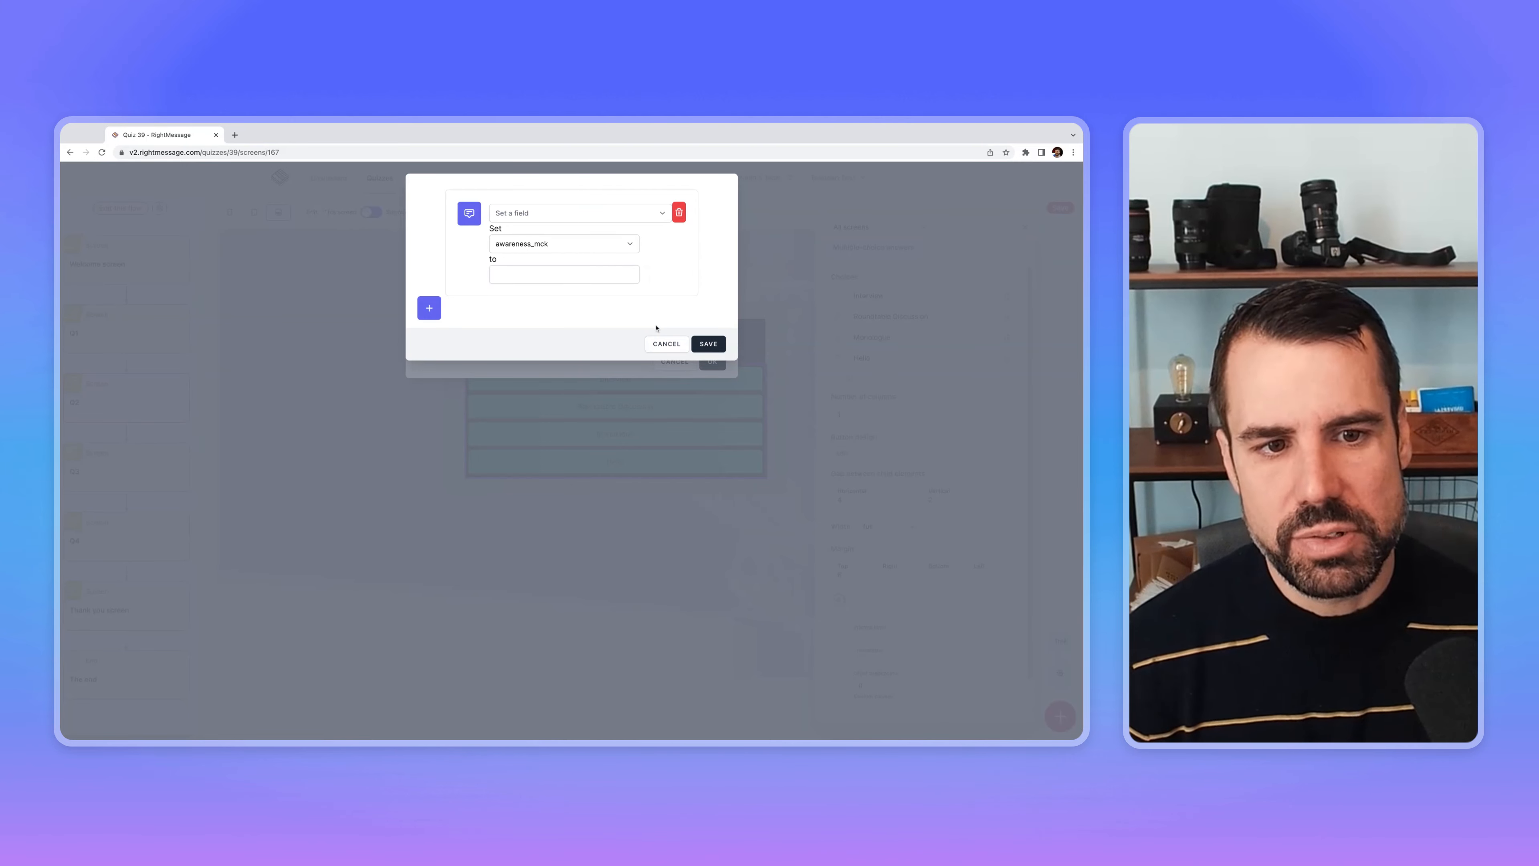
click(666, 343)
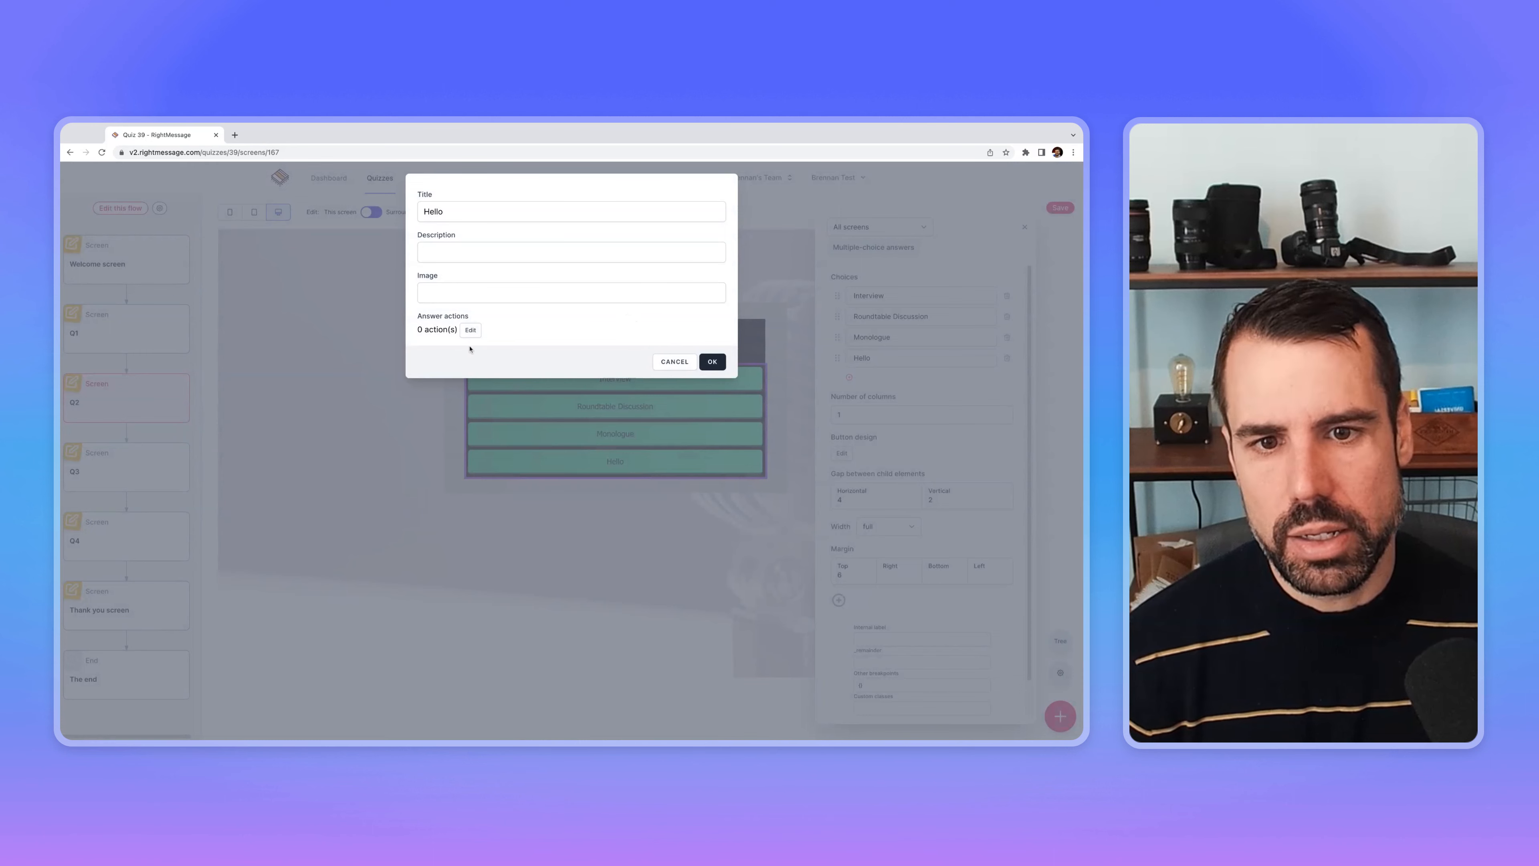
Step: Try stacking answer actions on the Hello choice: an Apply a tag action with Flag - API plus a second blank action
click(470, 332)
click(437, 205)
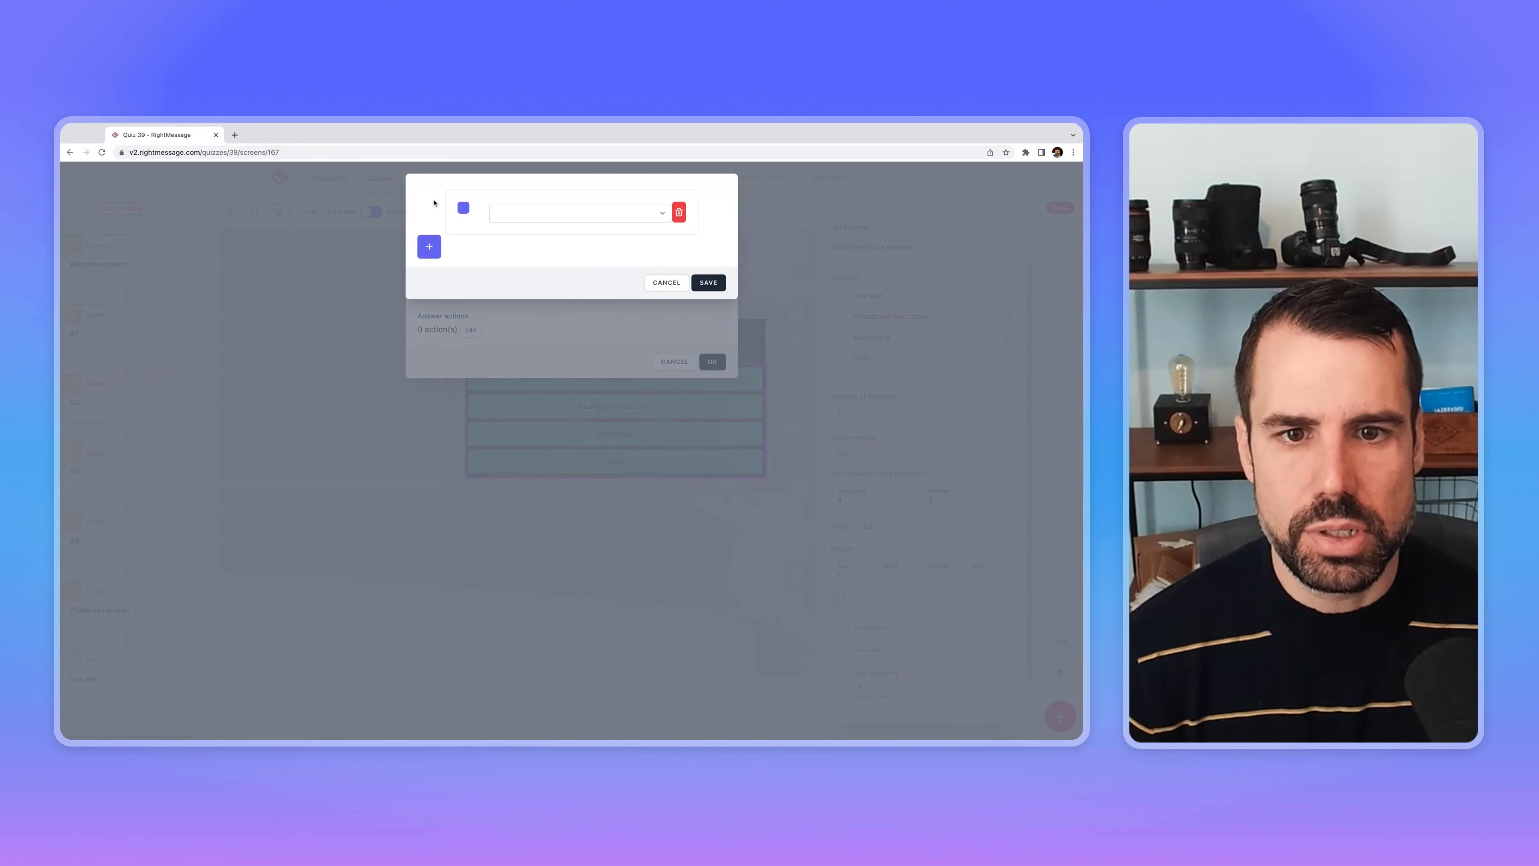
click(494, 215)
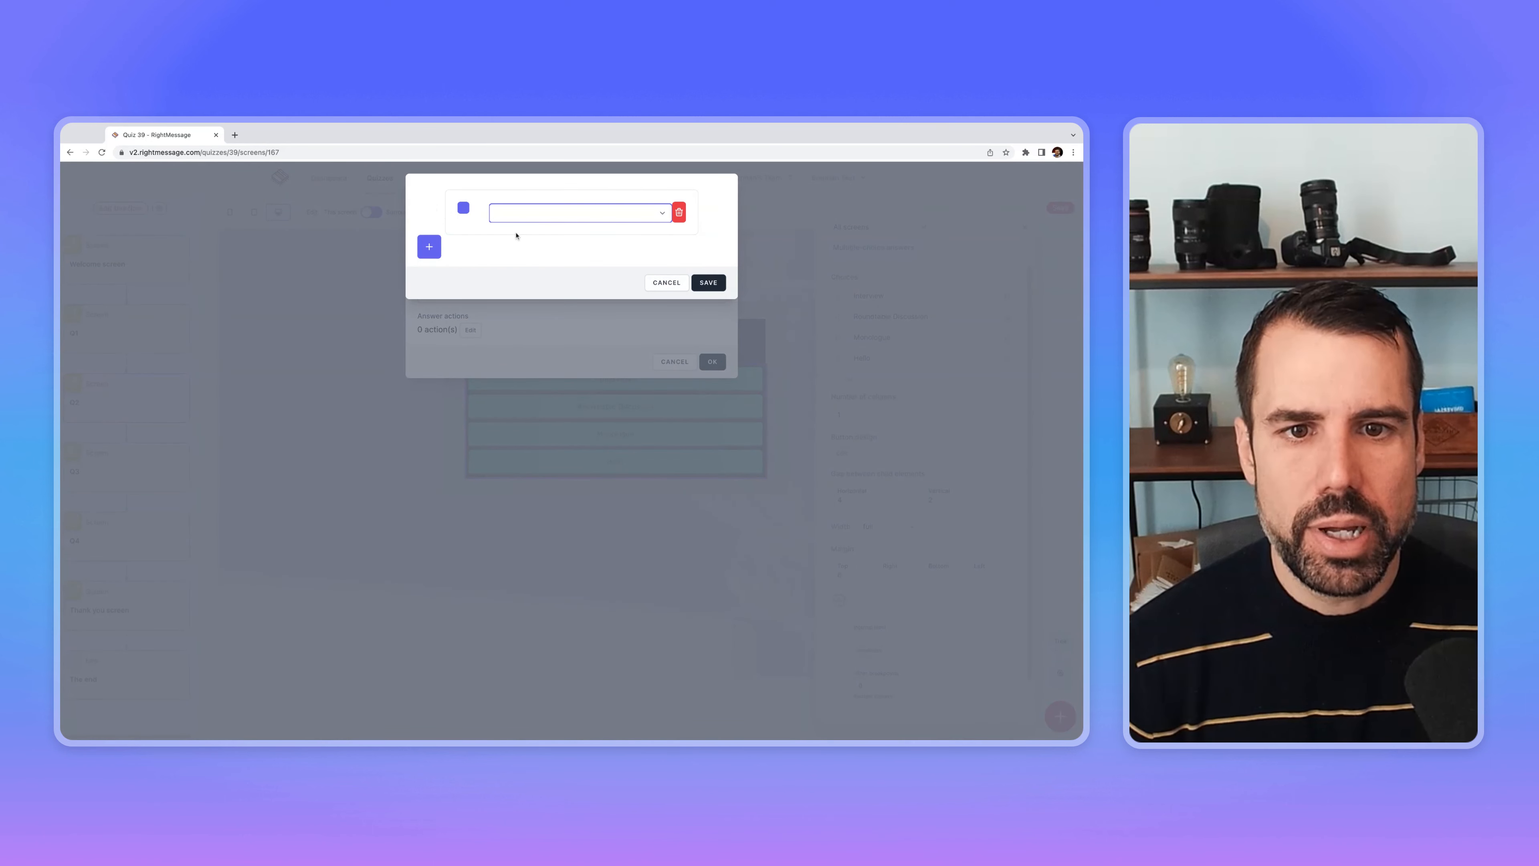
click(516, 235)
click(429, 266)
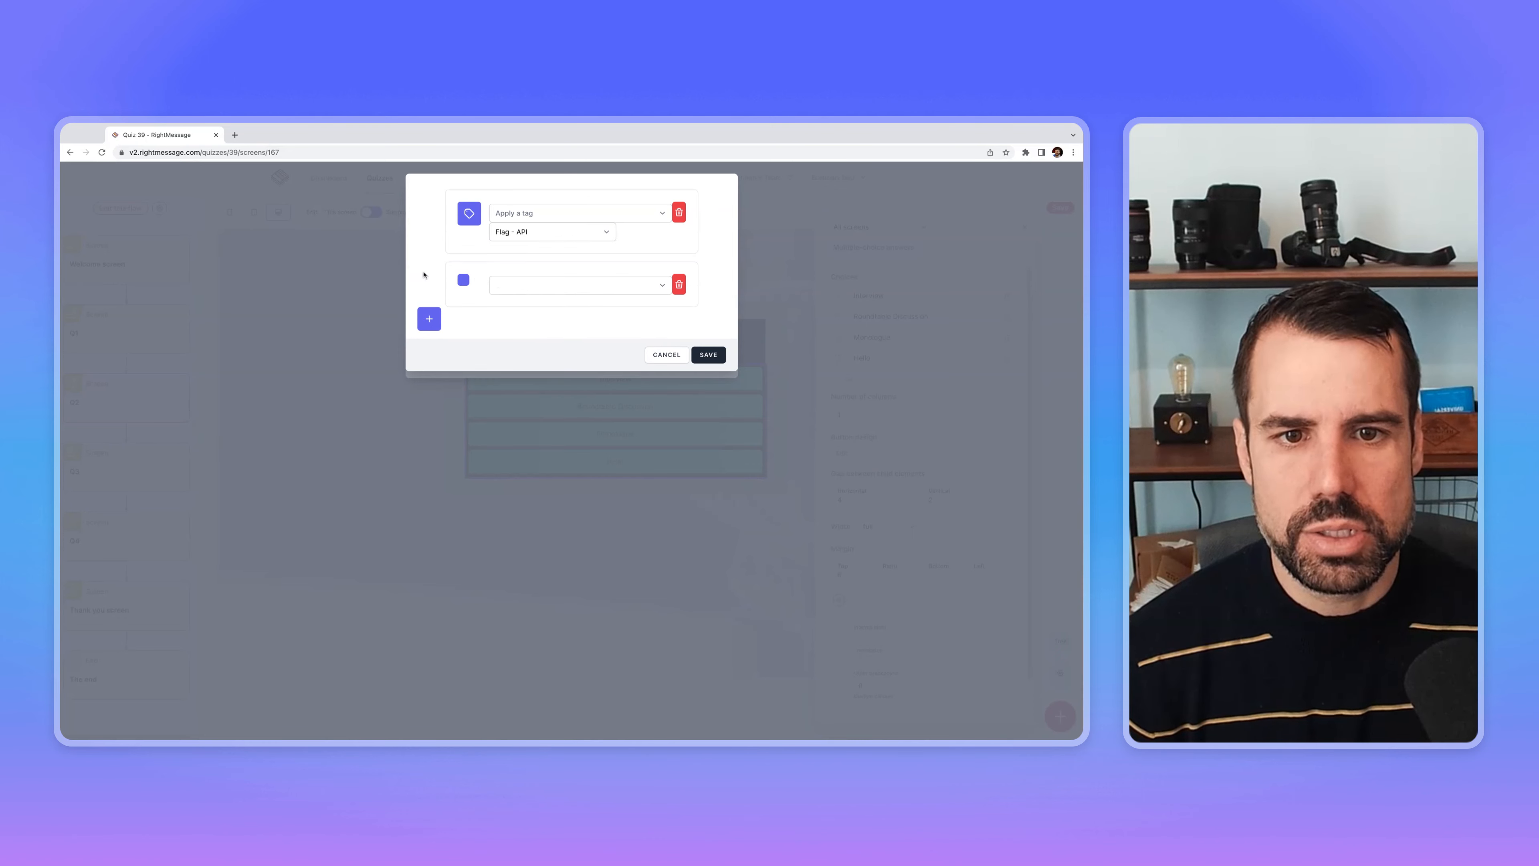
click(517, 286)
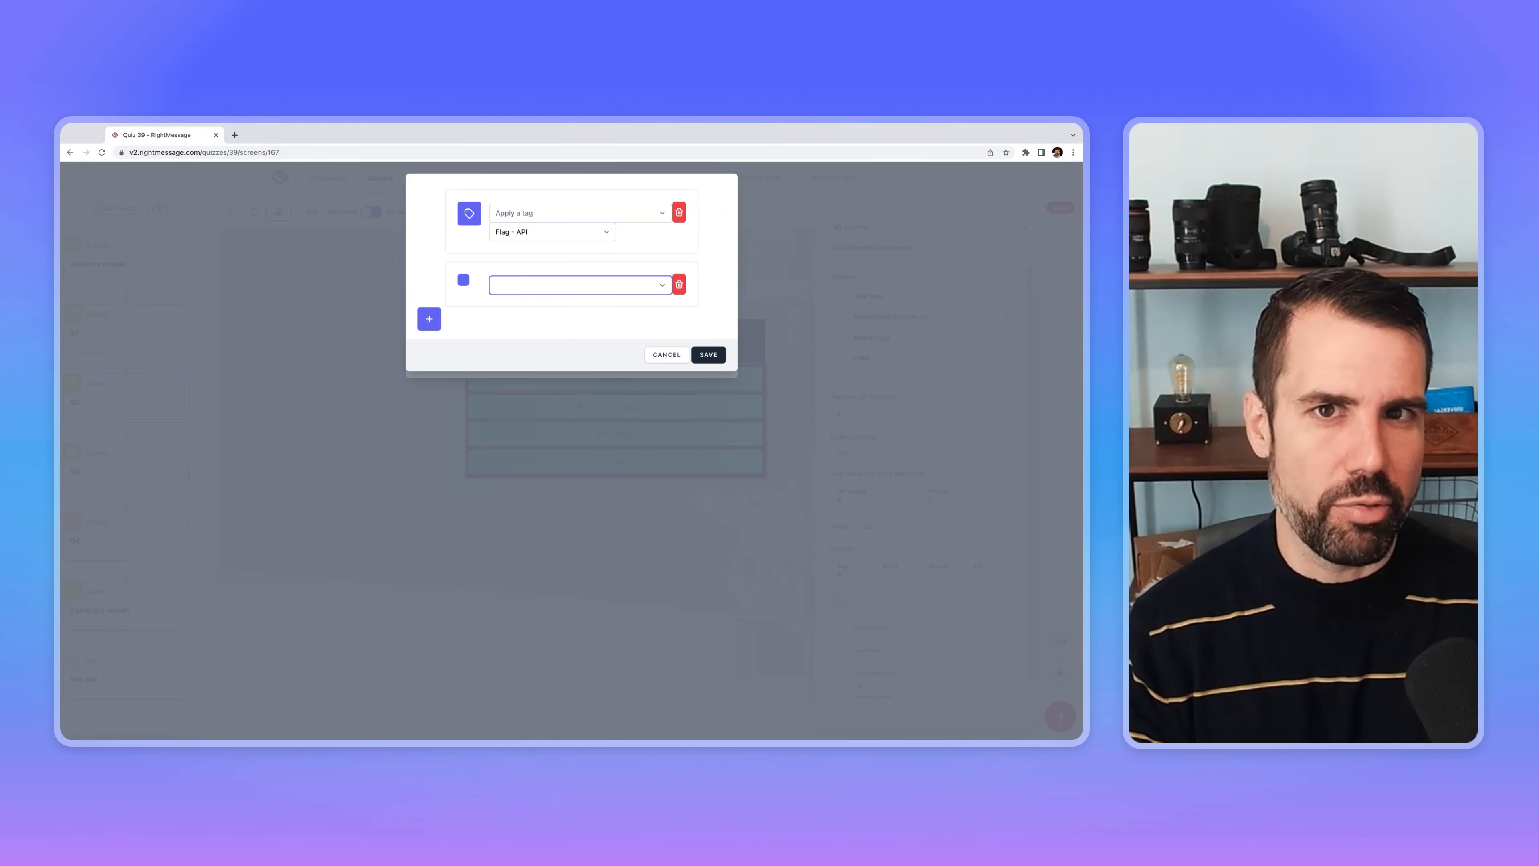
click(667, 354)
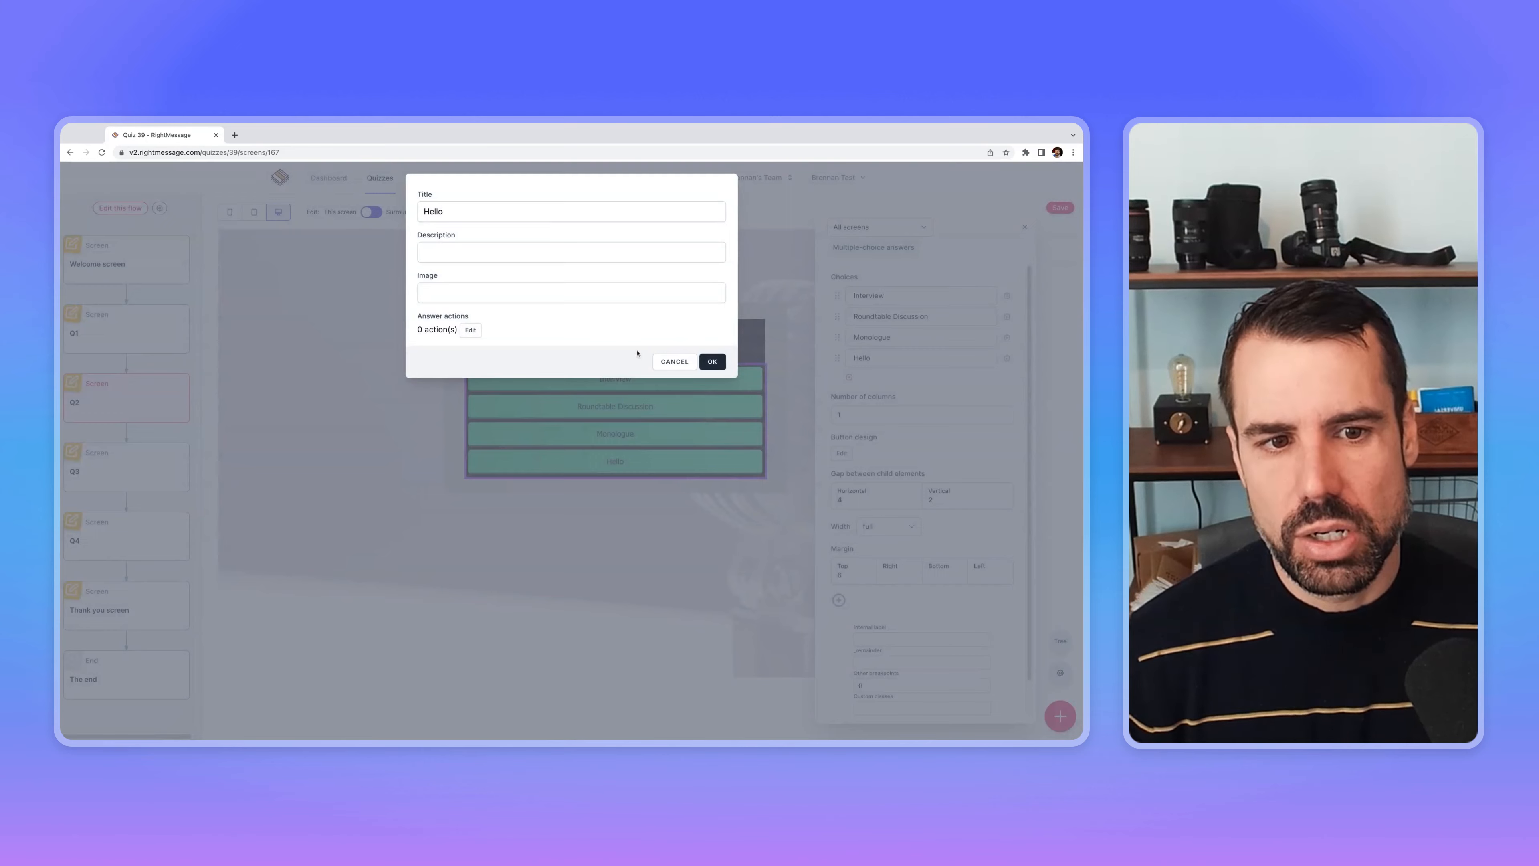
click(660, 362)
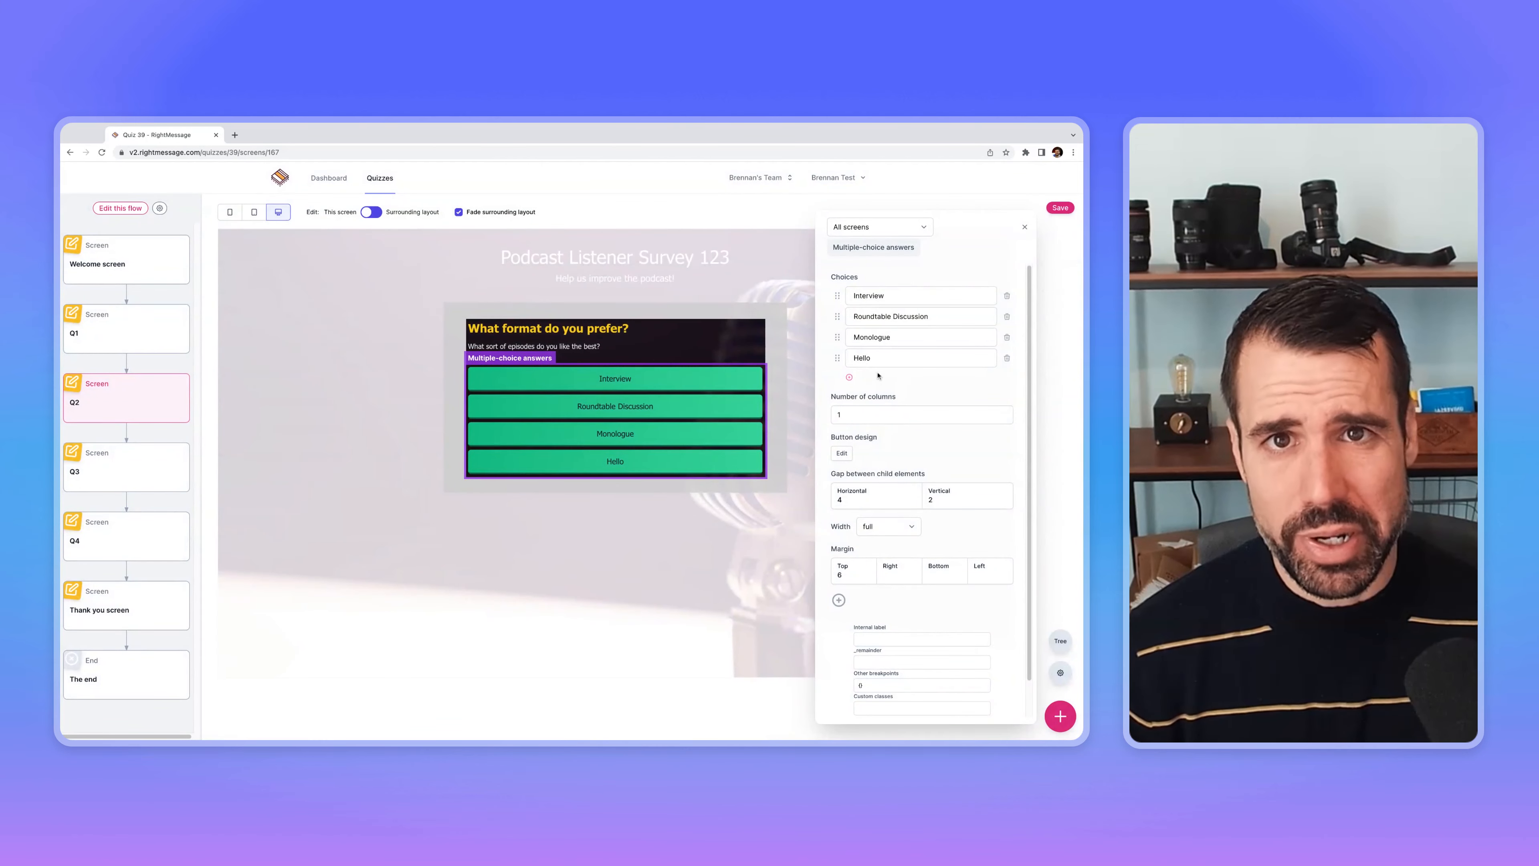
Step: Try the Q2 answers in 2 columns and set the number of columns back to 1
scroll(947, 404, down, 1)
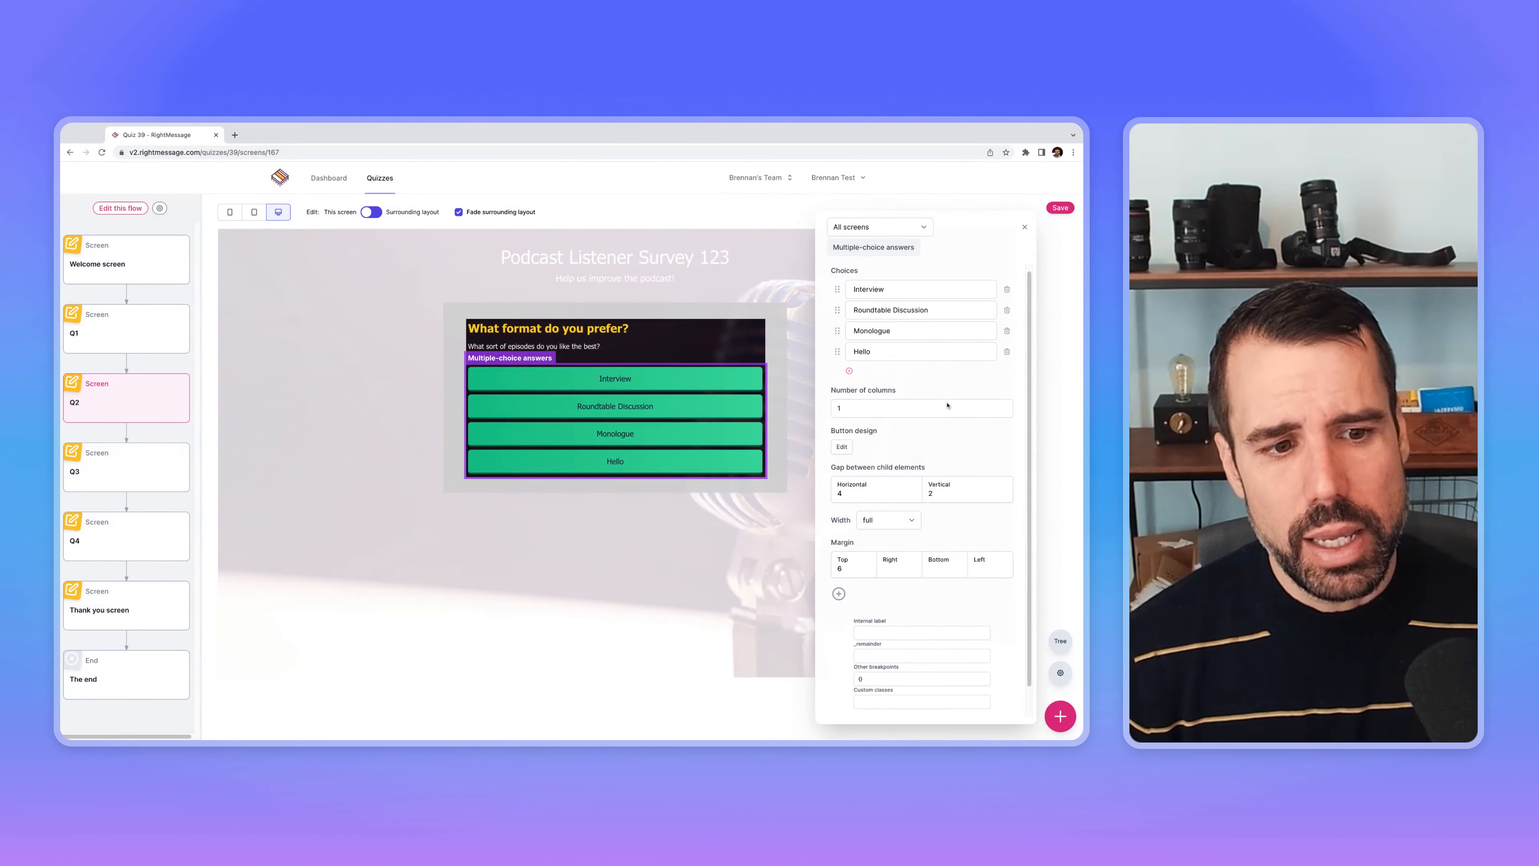
scroll(947, 405, up, 1)
click(917, 411)
key(BackSpace)
text(2)
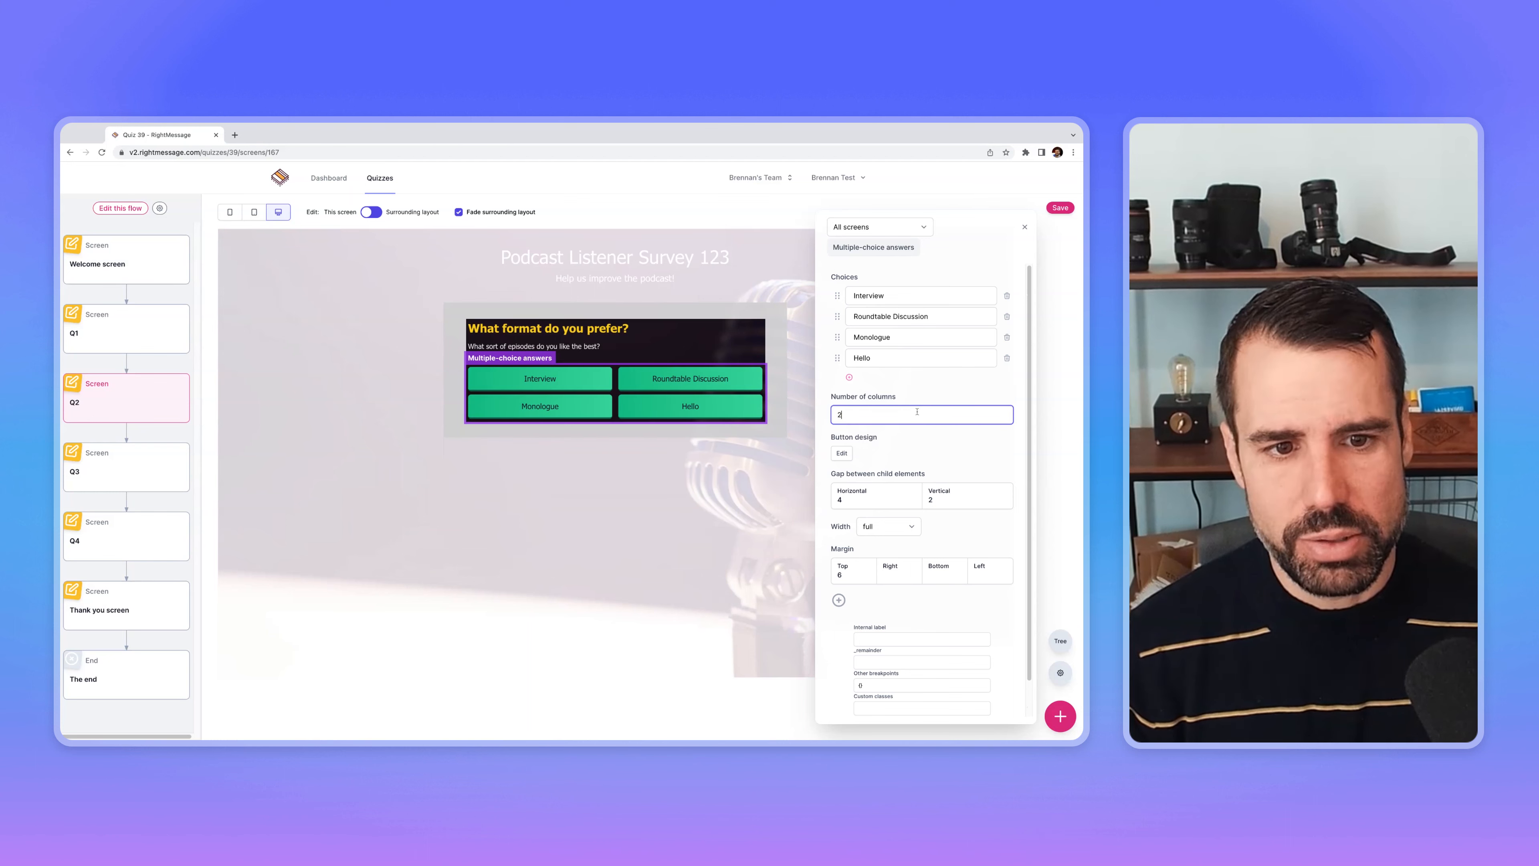
key(BackSpace)
text(1)
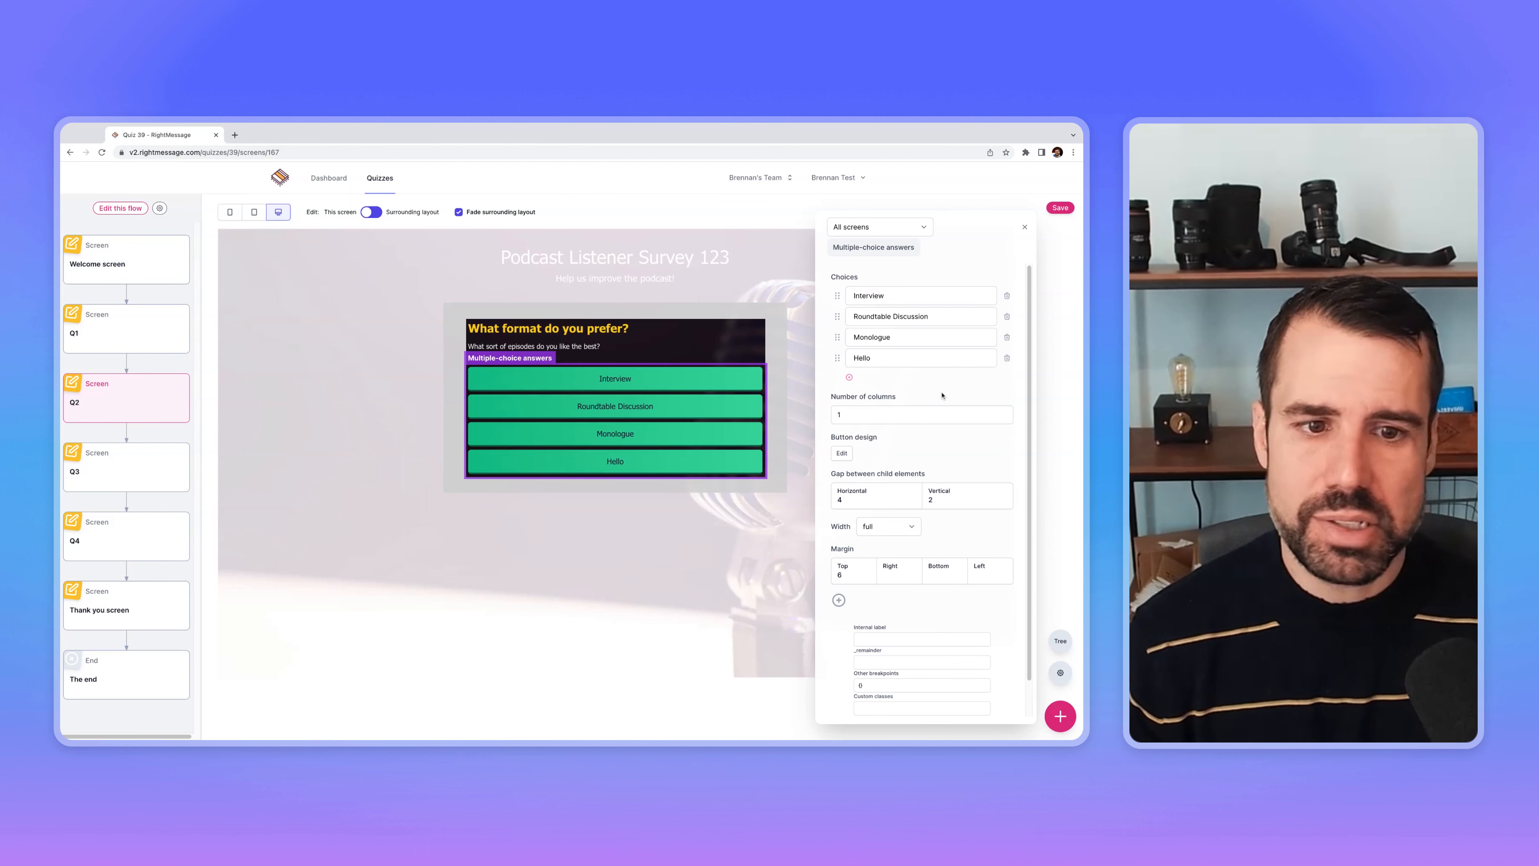
click(932, 396)
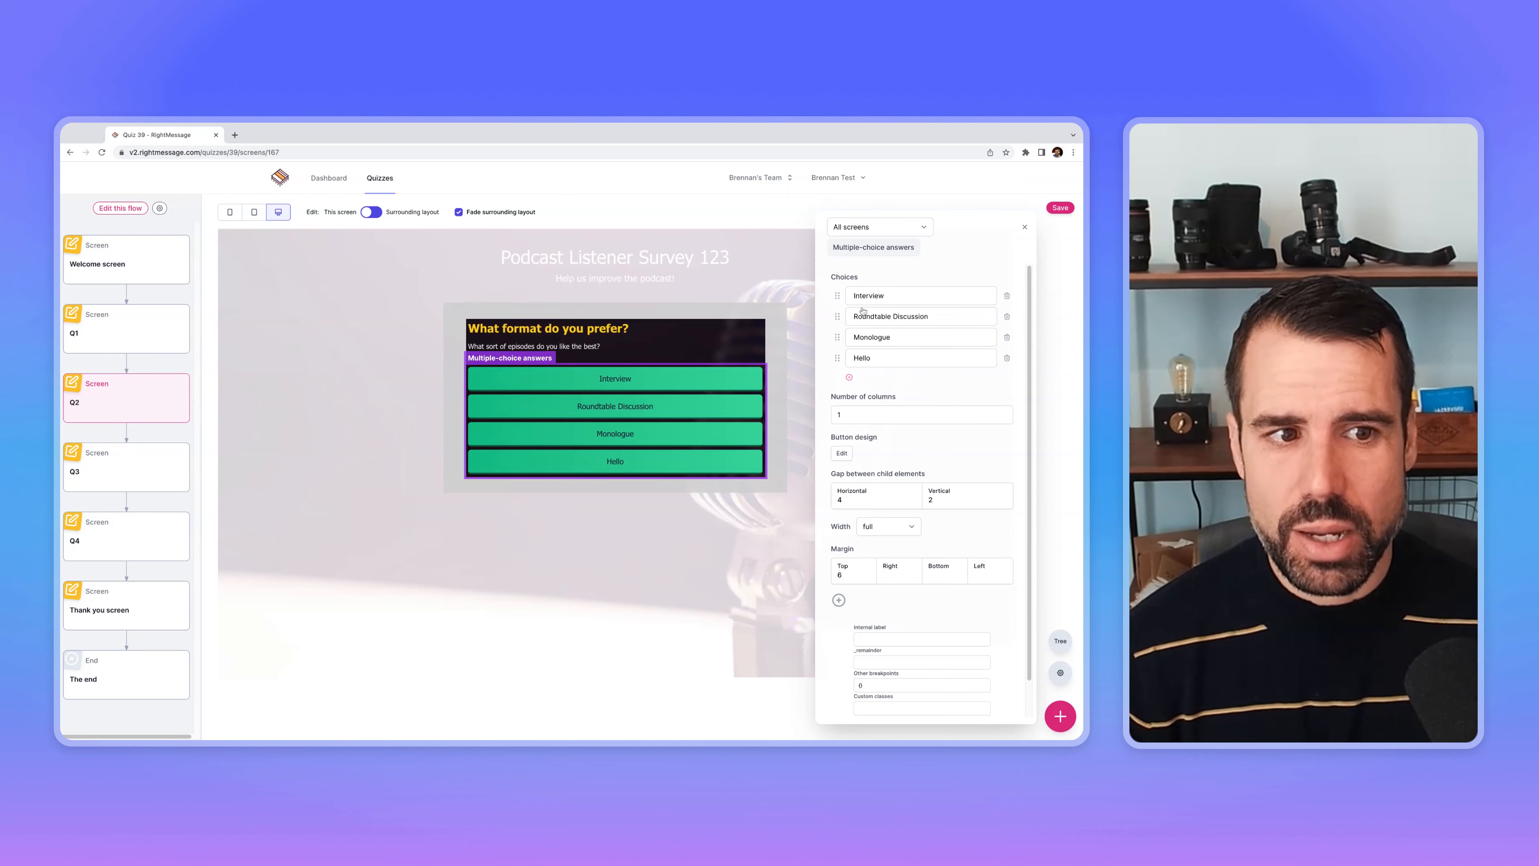
Step: Delete the Hello choice from Q2's multiple-choice answers
click(596, 384)
click(666, 361)
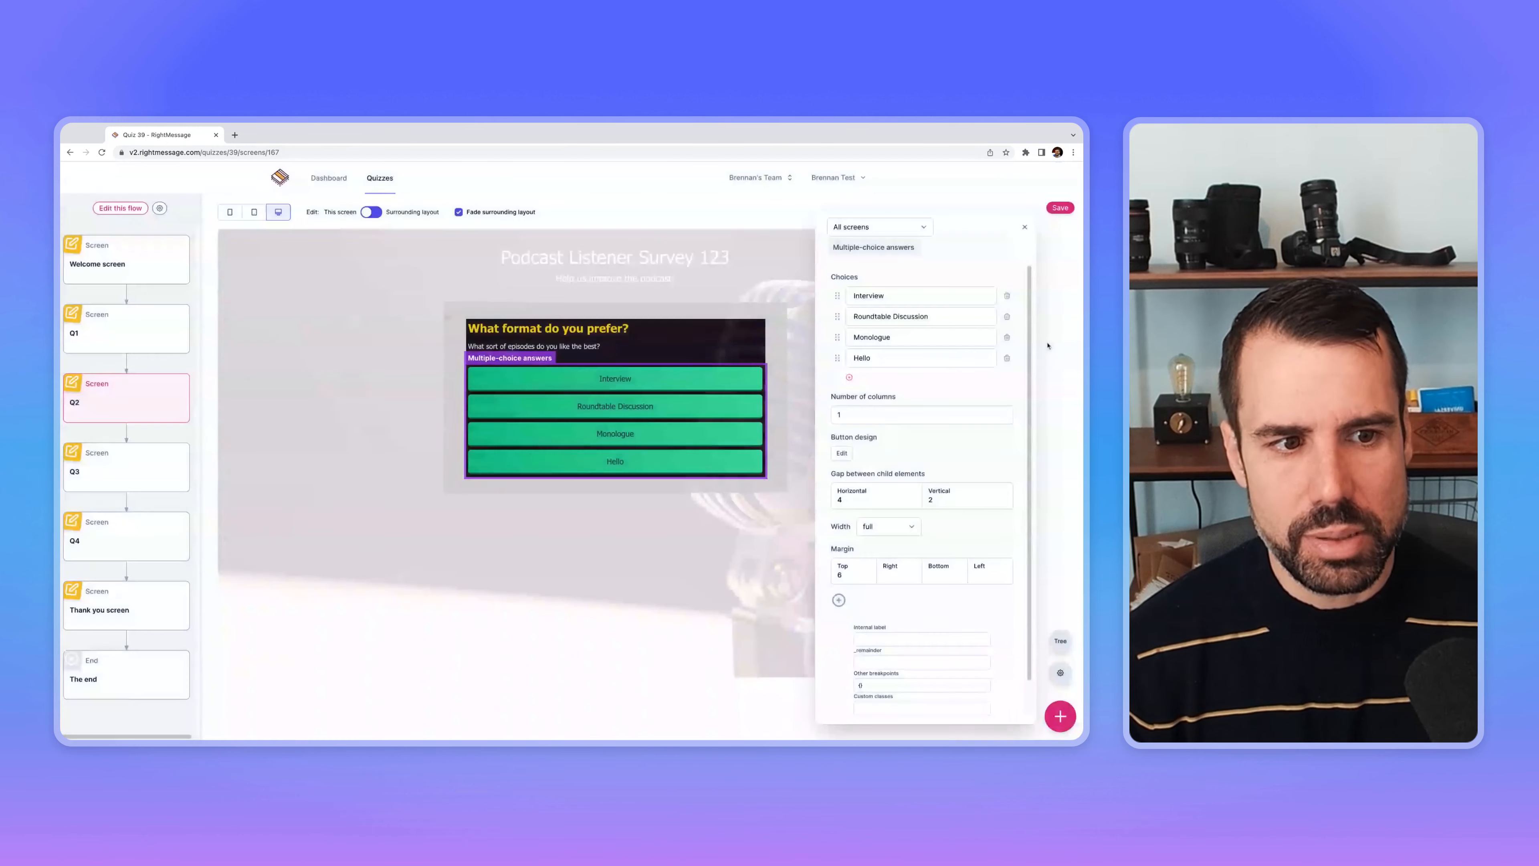
click(1006, 358)
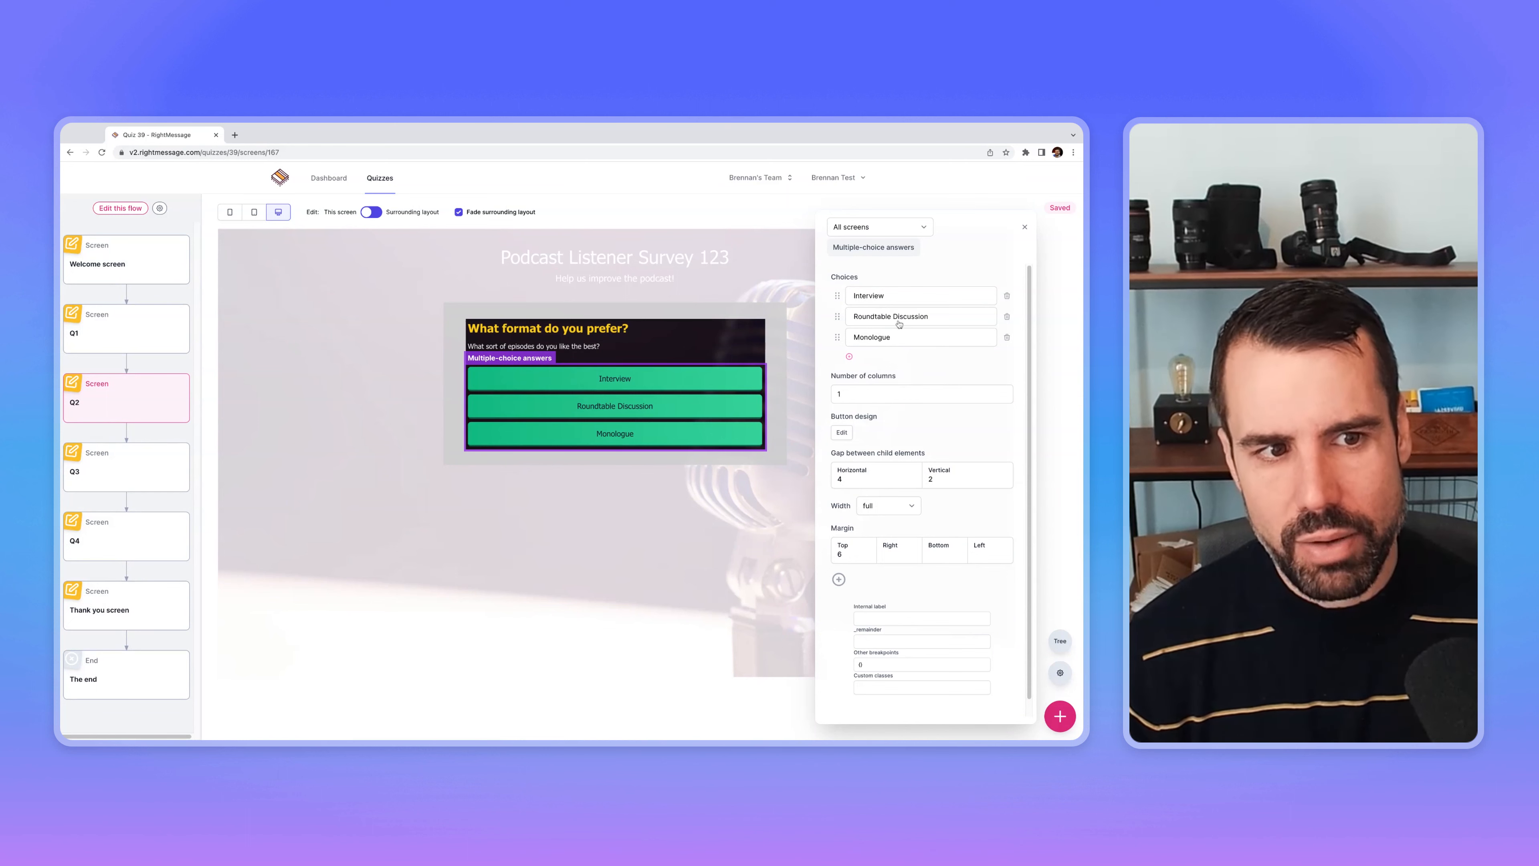
Step: Give the Interview choice the description "You should talk to more people"
click(903, 302)
click(578, 259)
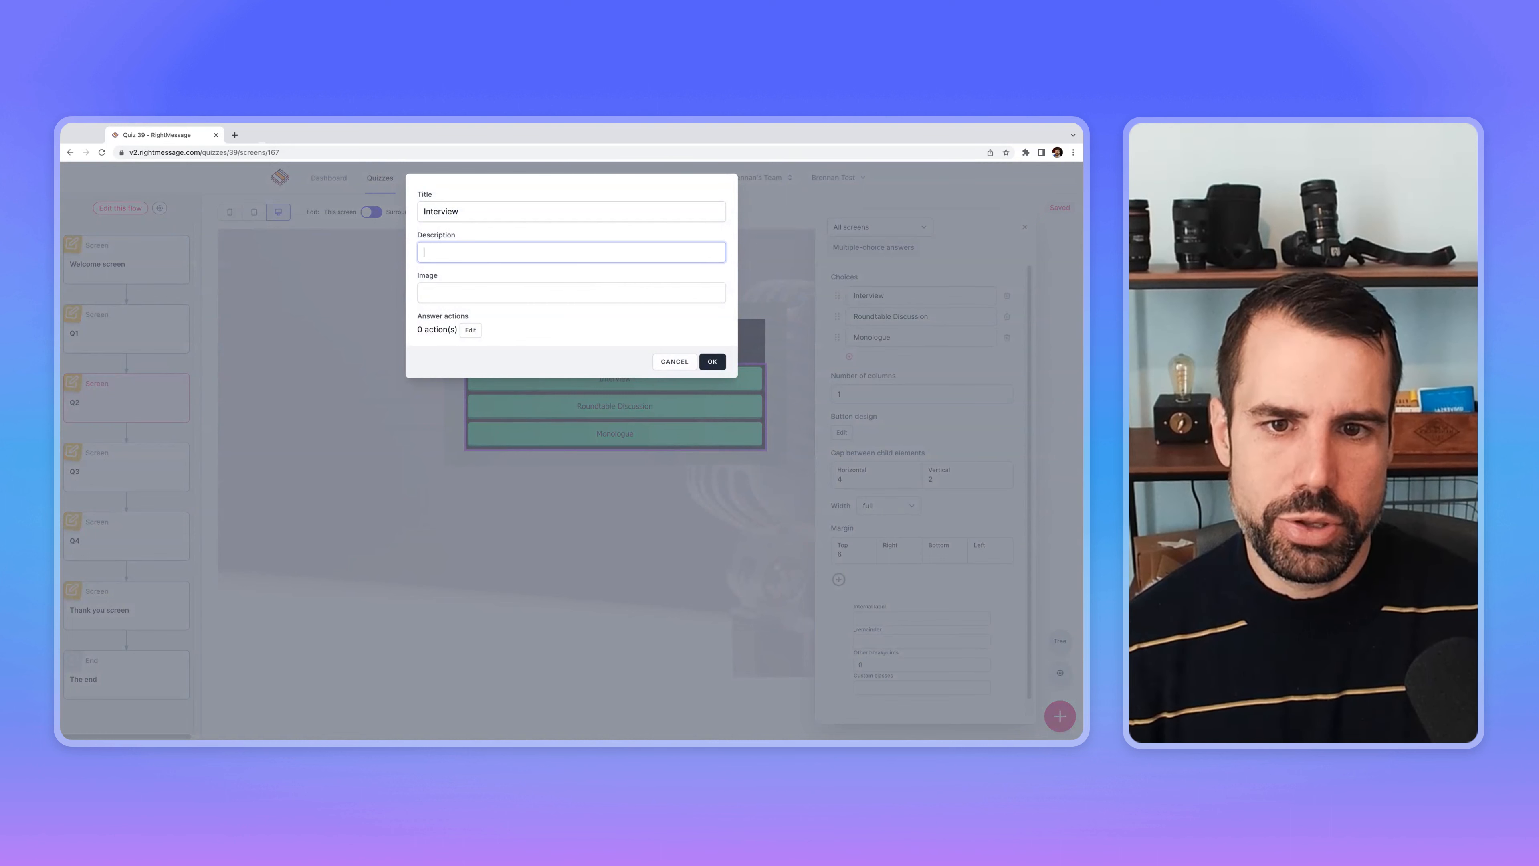
text(You)
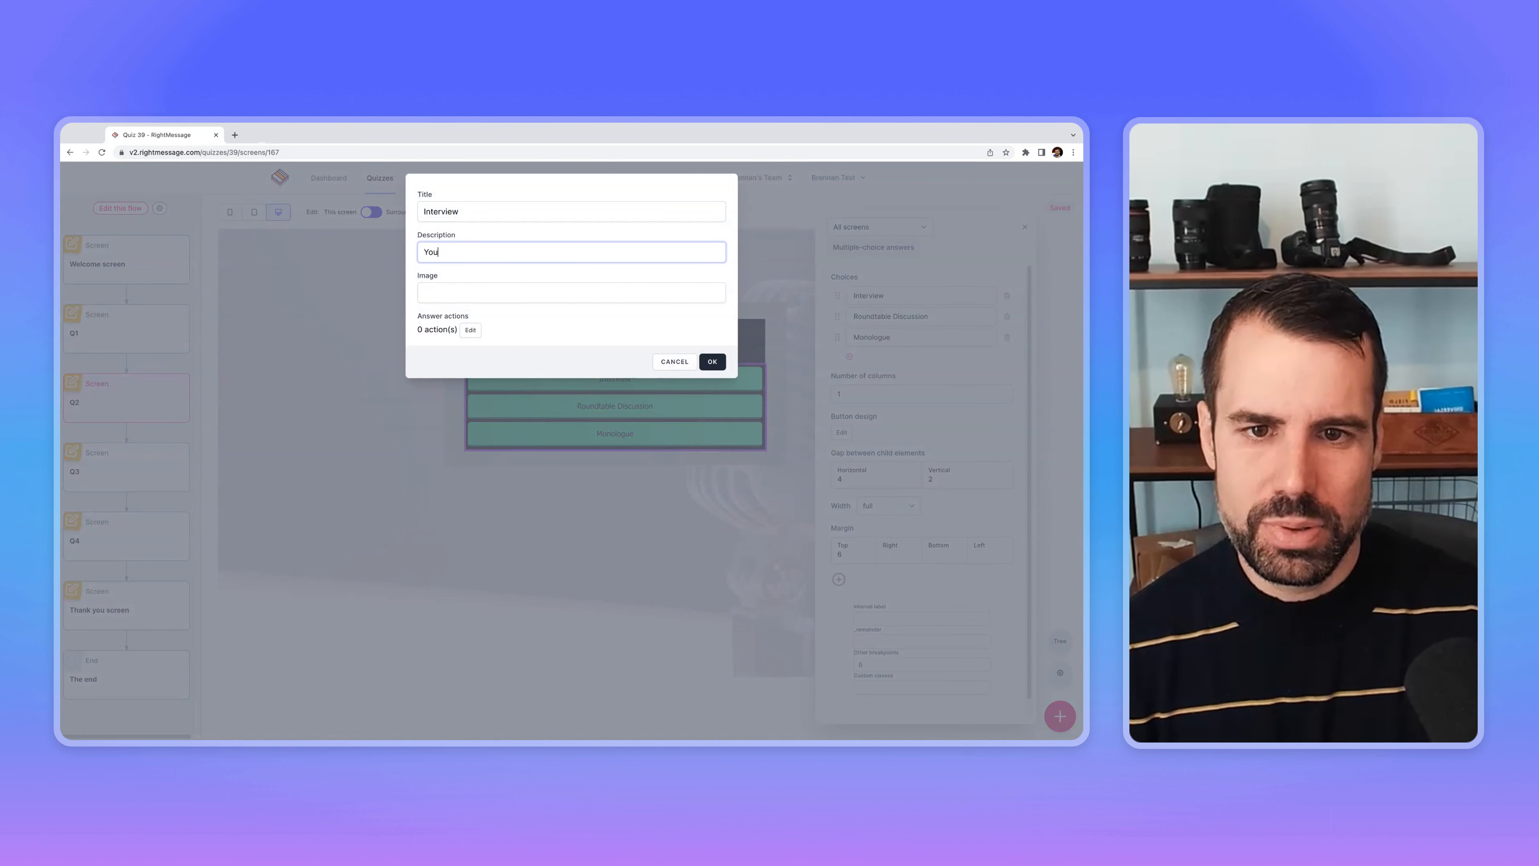
text( should talk to more peo)
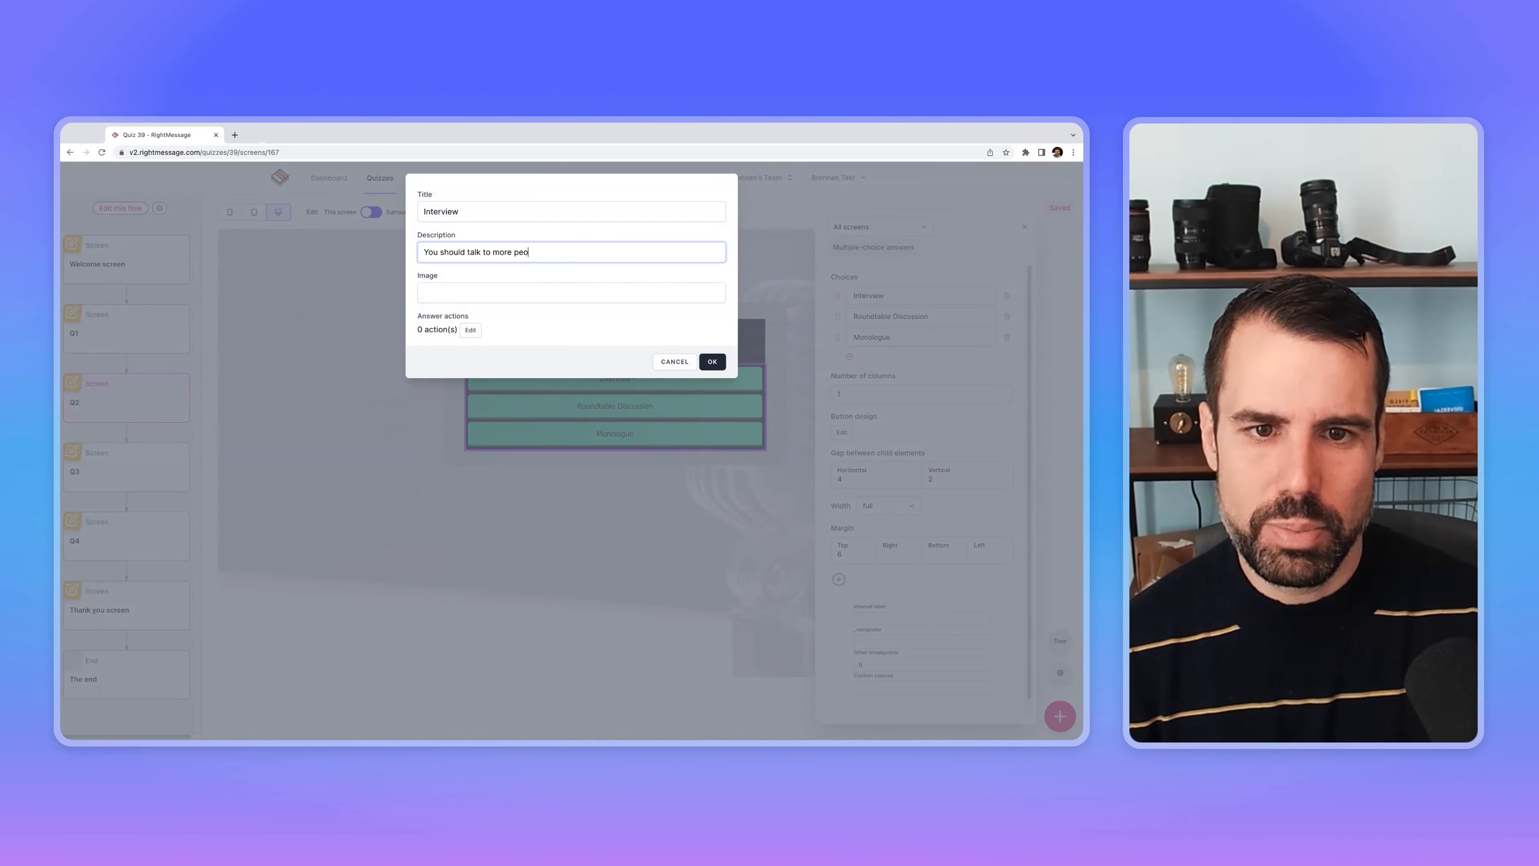
text(ple)
click(711, 361)
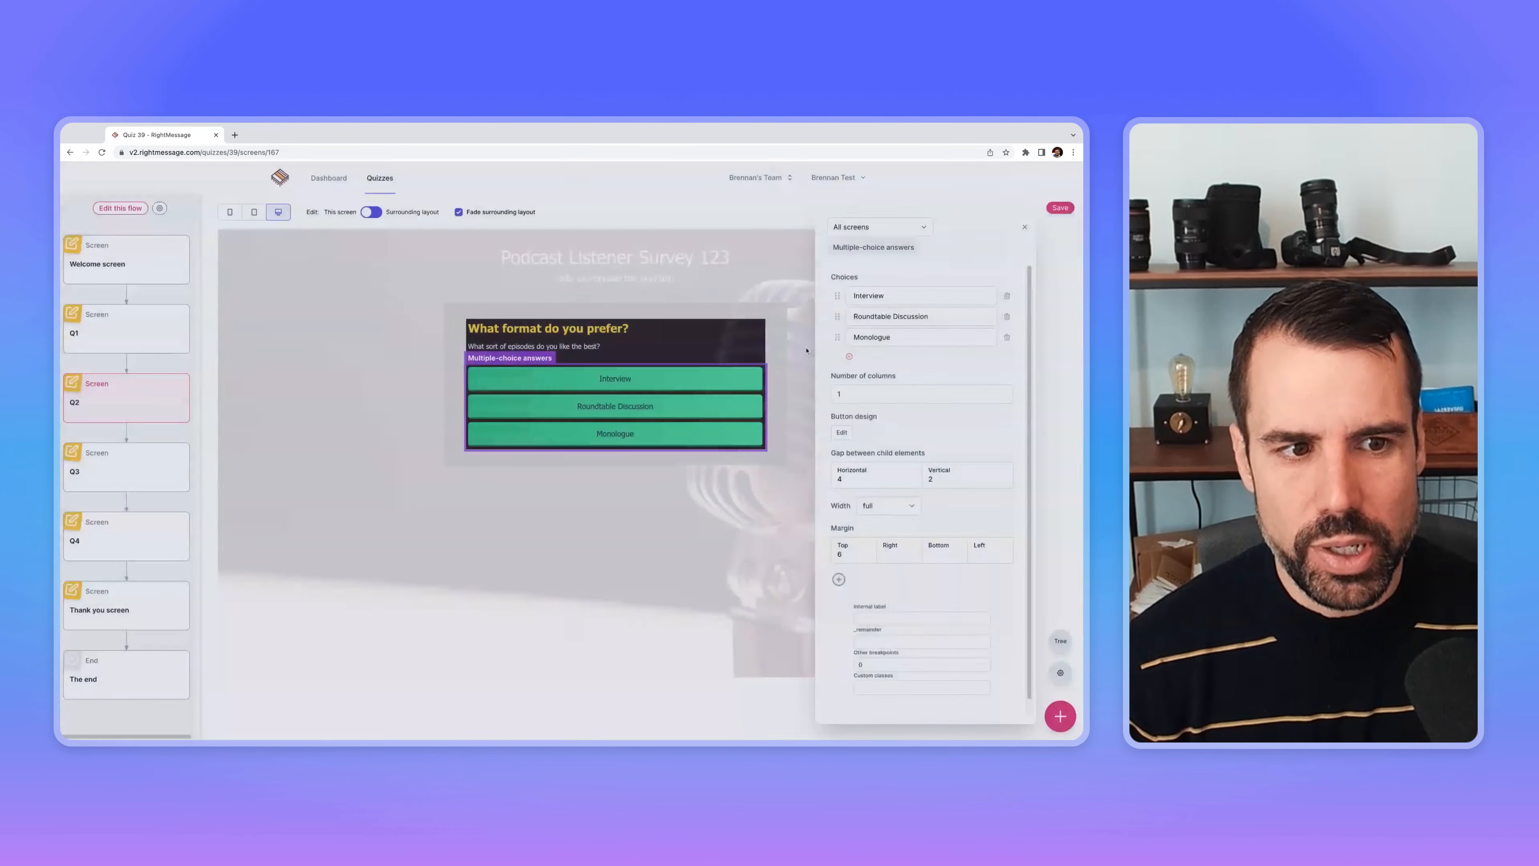
Step: Give the Roundtable Discussion choice the description "Discussions with people"
click(614, 406)
click(478, 250)
text(Dis)
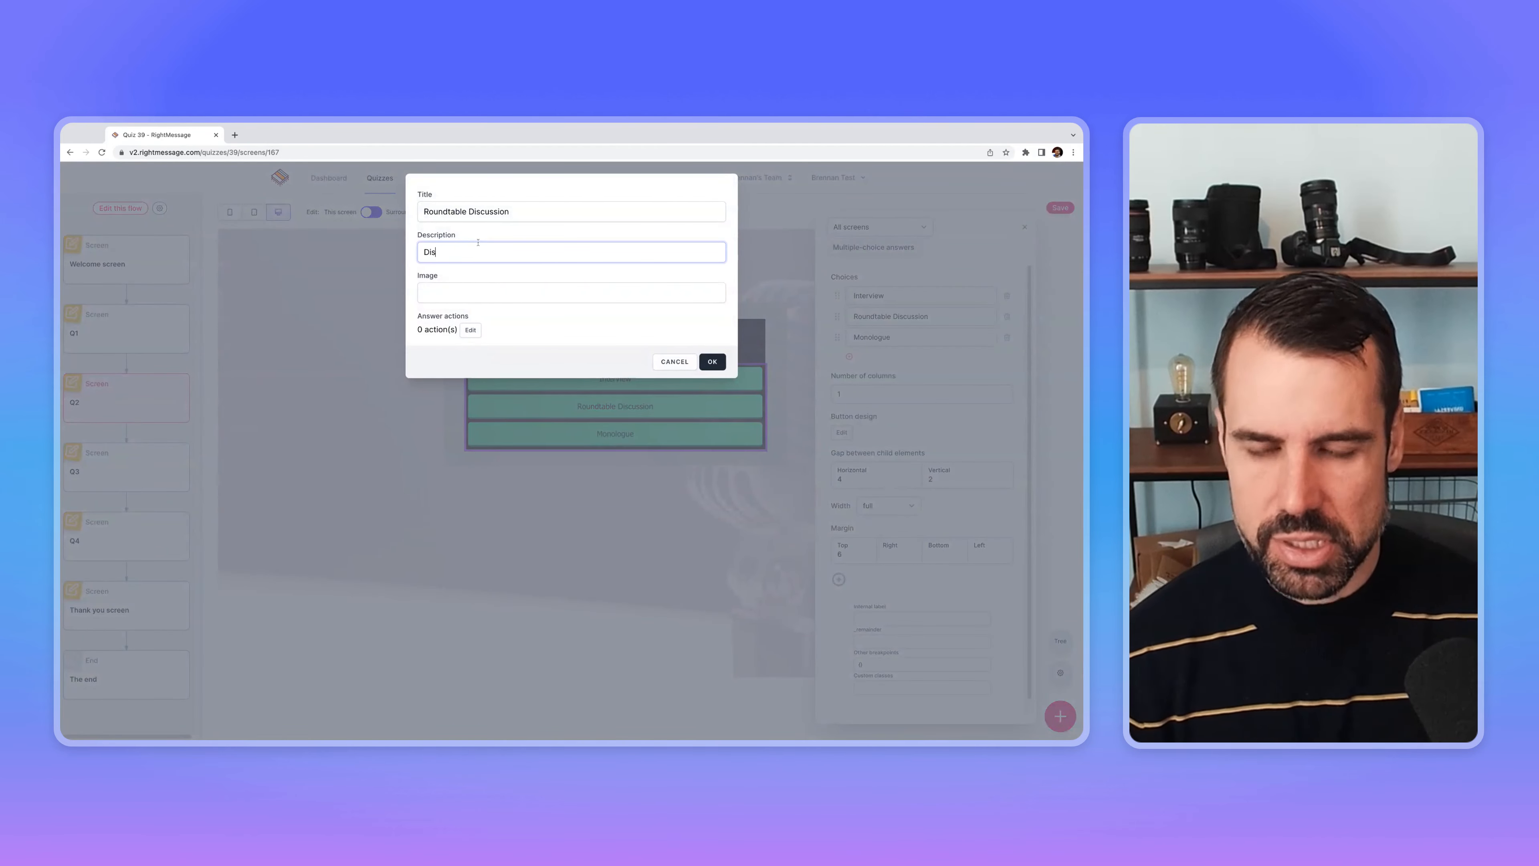
text(cussions with people)
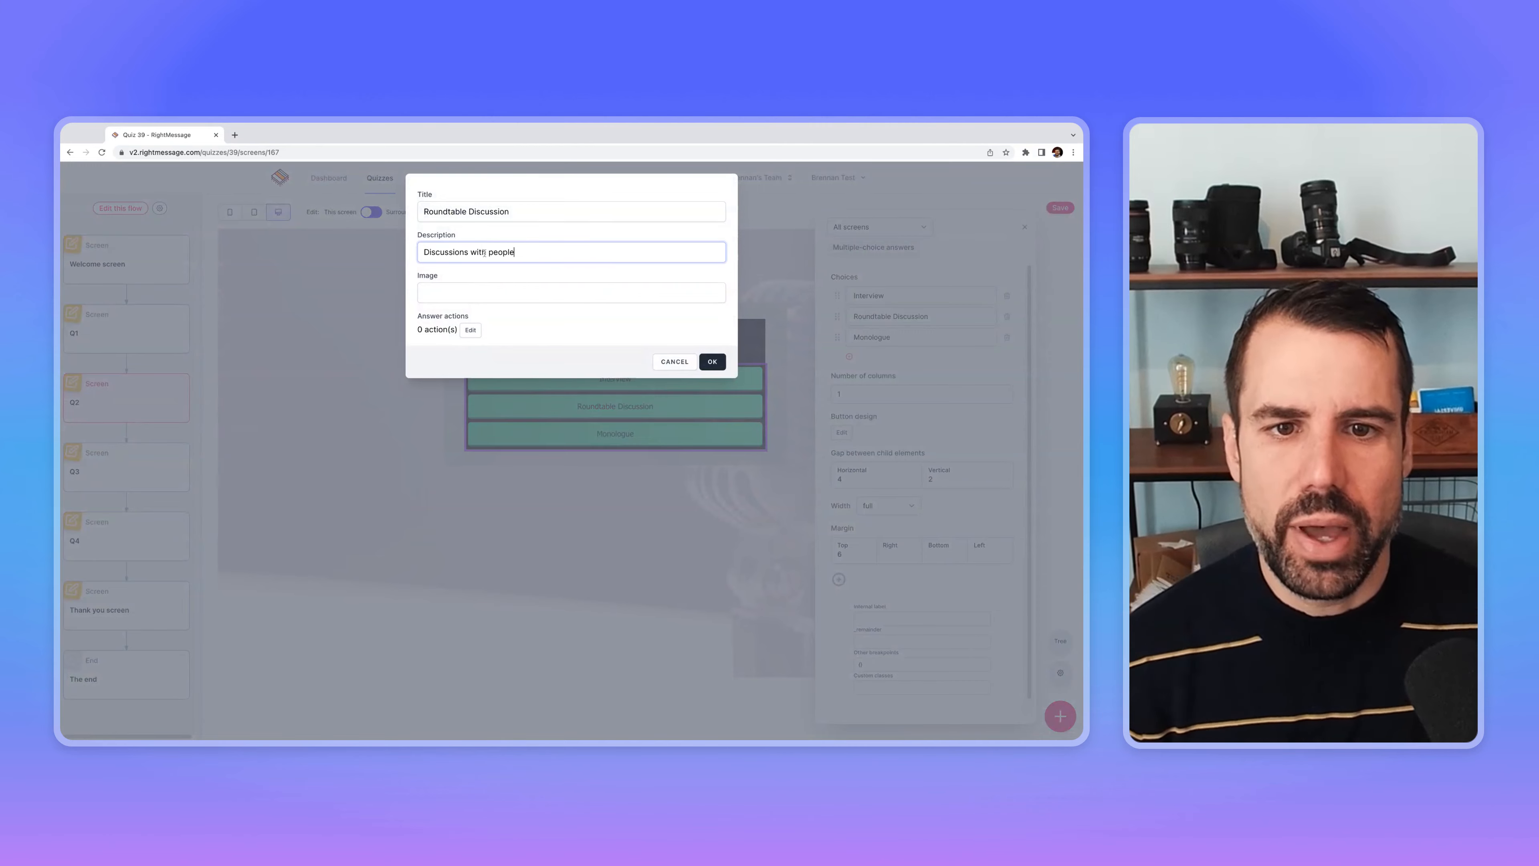
click(712, 361)
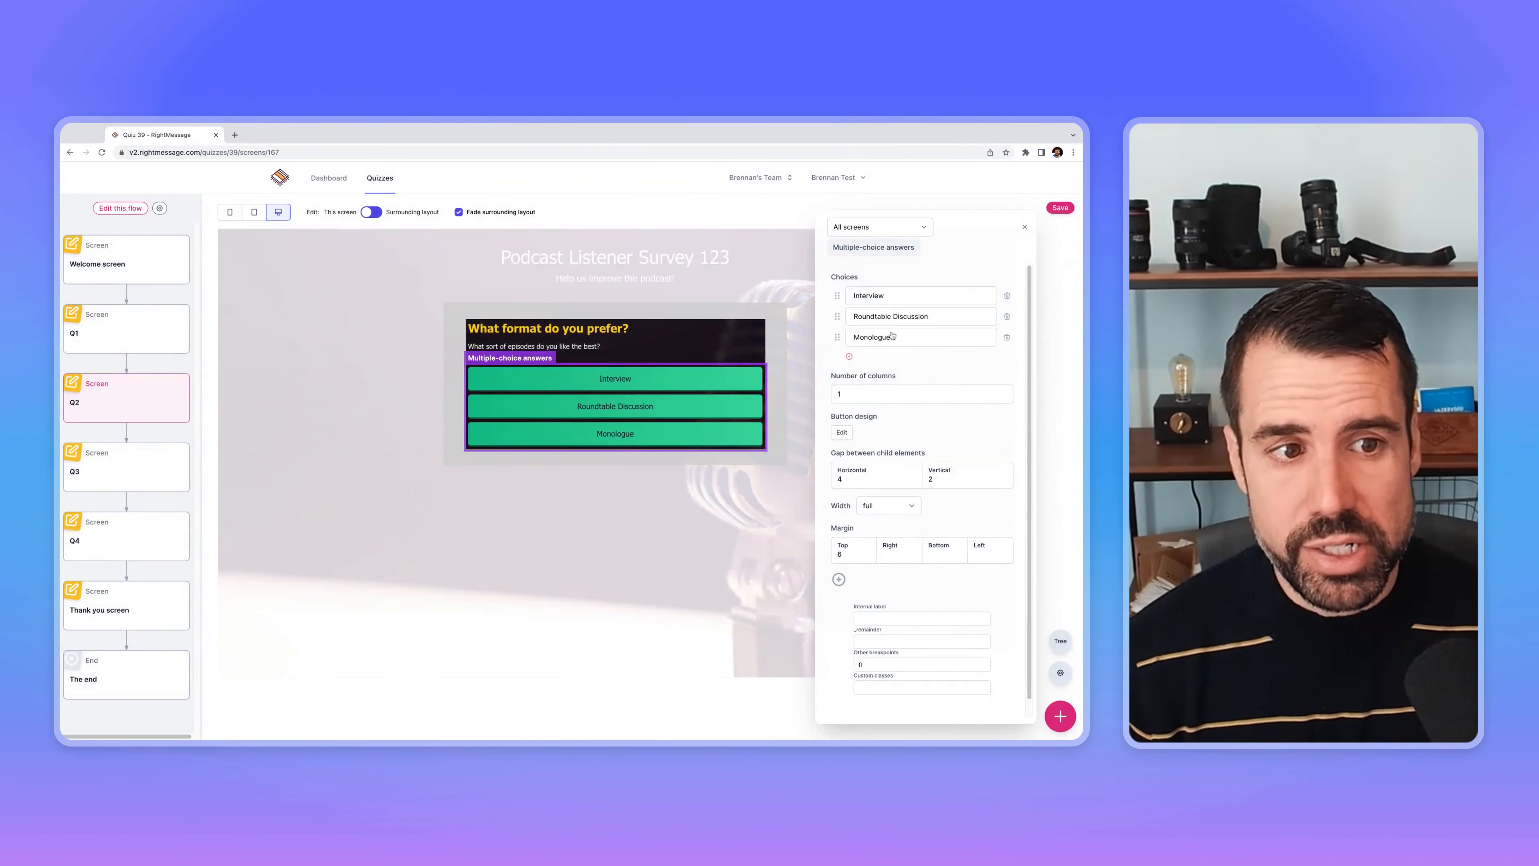
Step: Give the Monologue choice the description "Just me"
click(654, 433)
click(542, 251)
text(Just me)
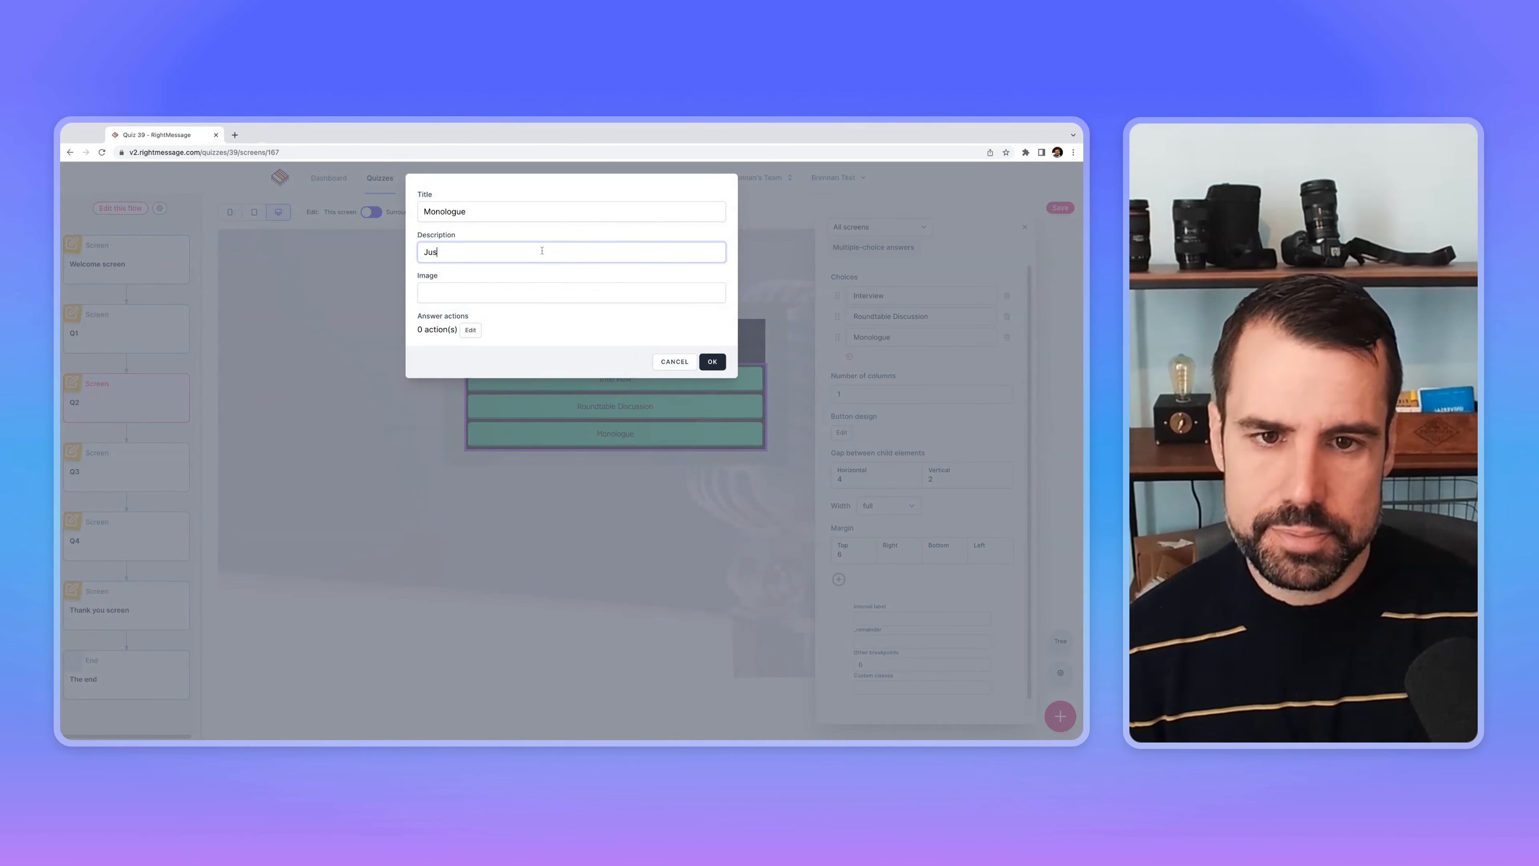
click(710, 361)
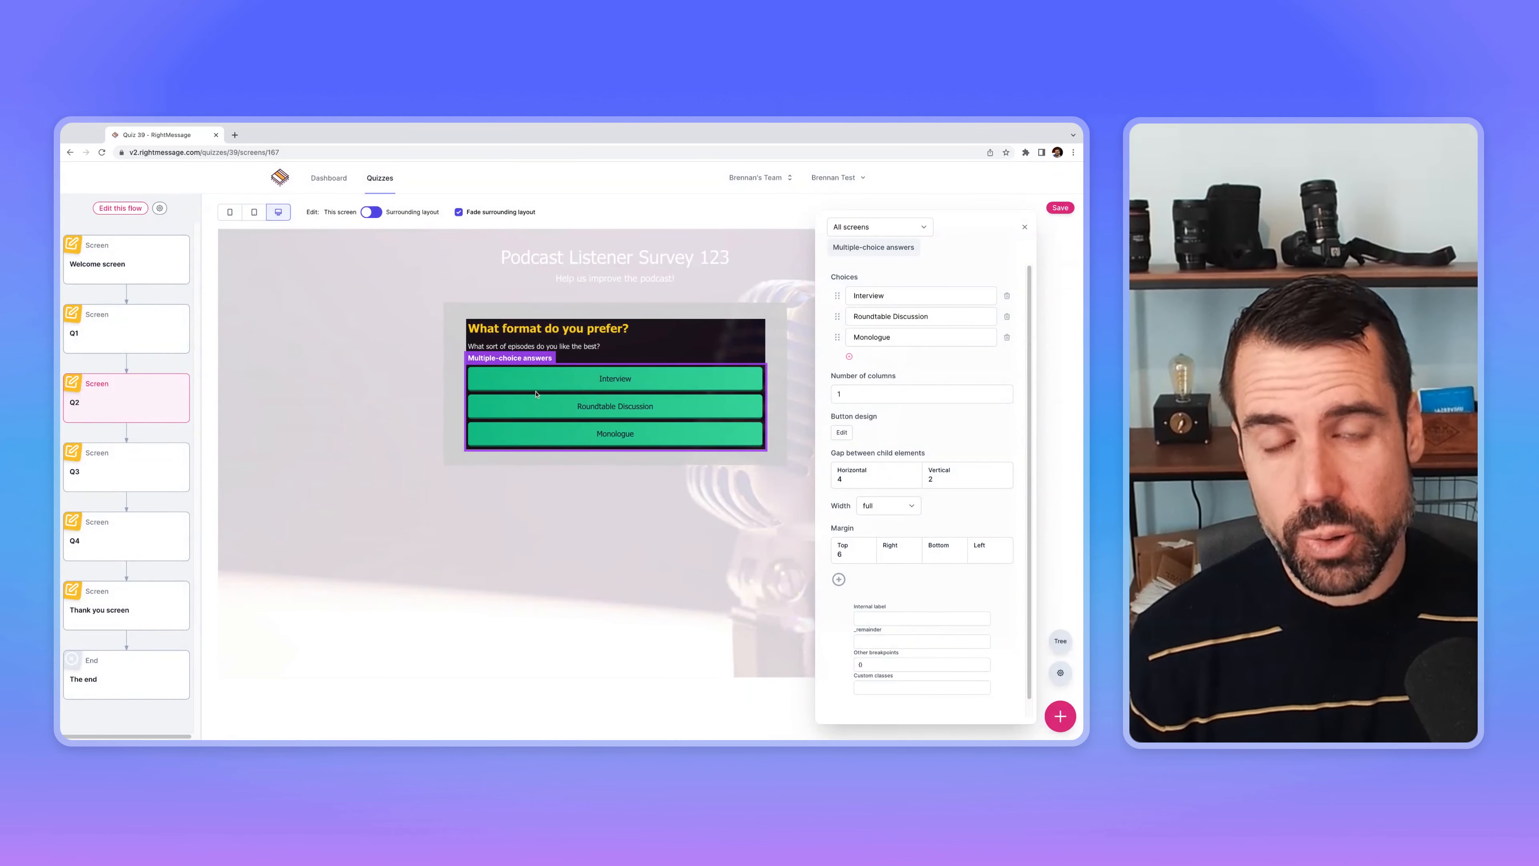
Step: Open the button design of Q2's multiple-choice answers and bring up the elements to add to each button
click(841, 432)
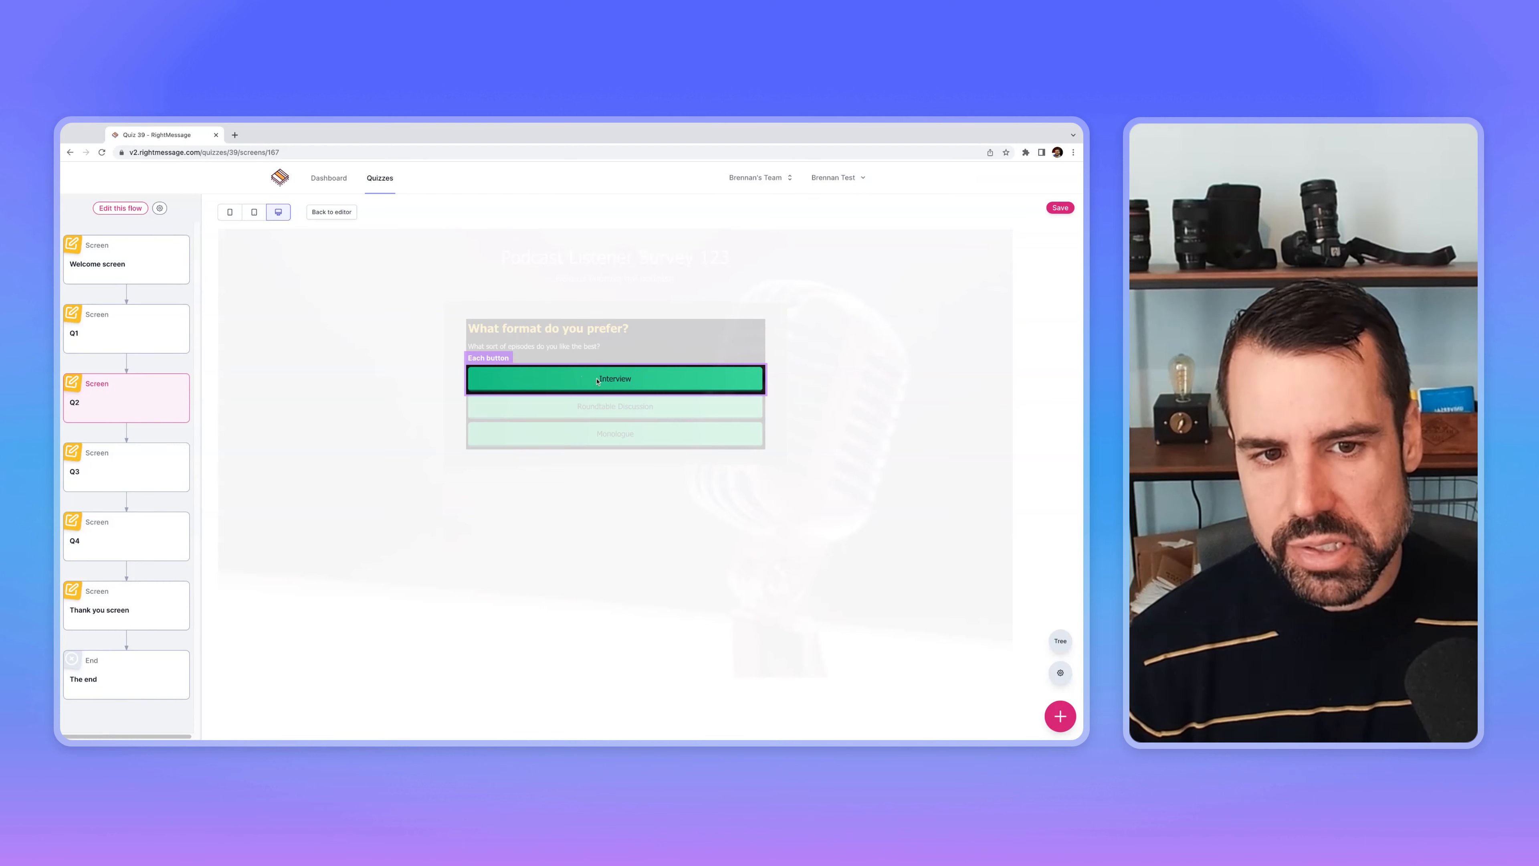
click(1065, 723)
click(960, 594)
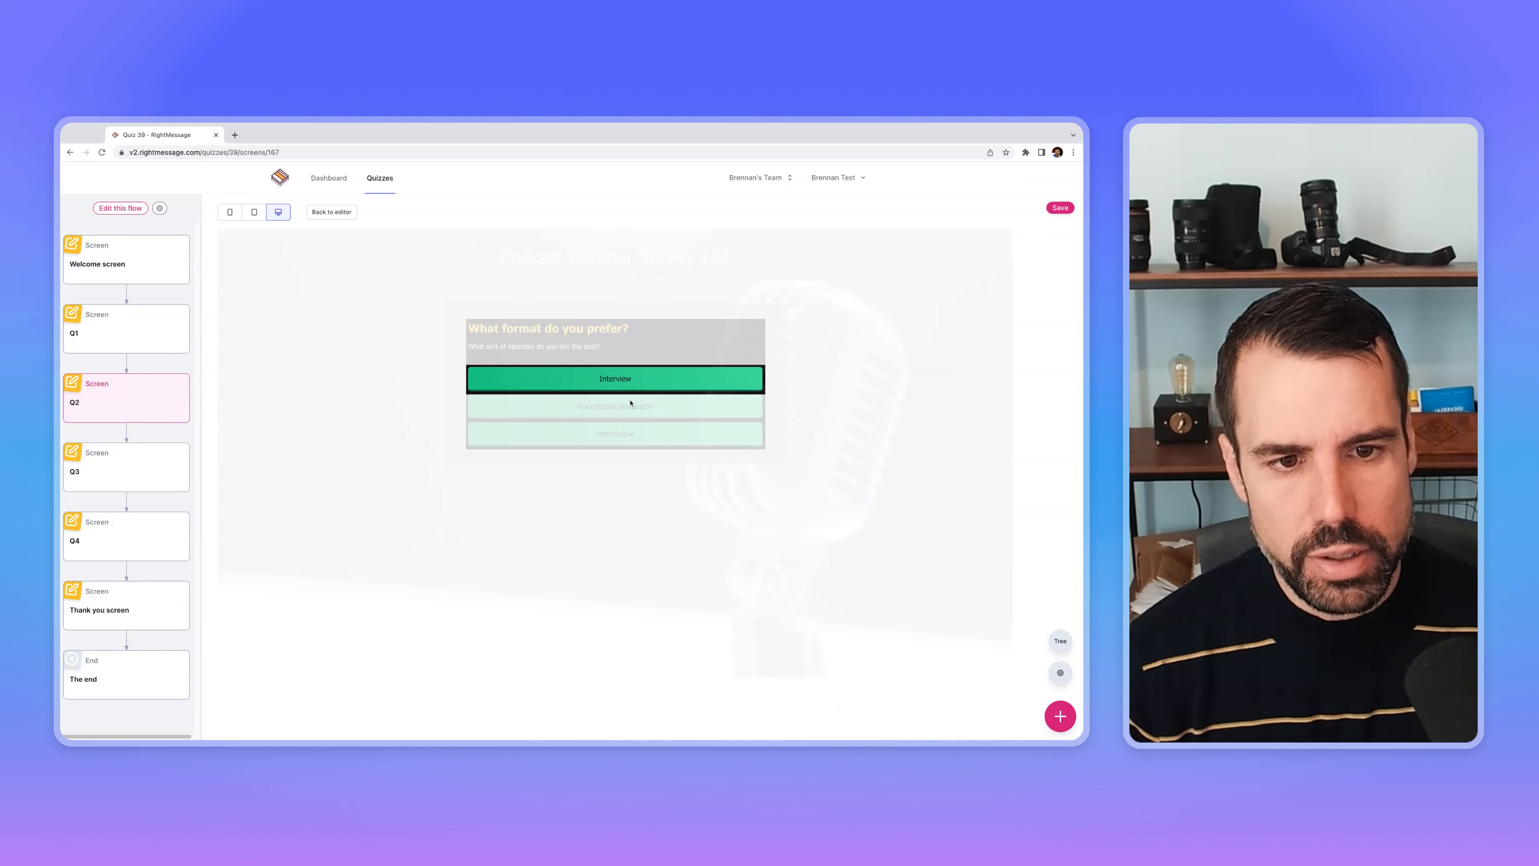
click(1060, 708)
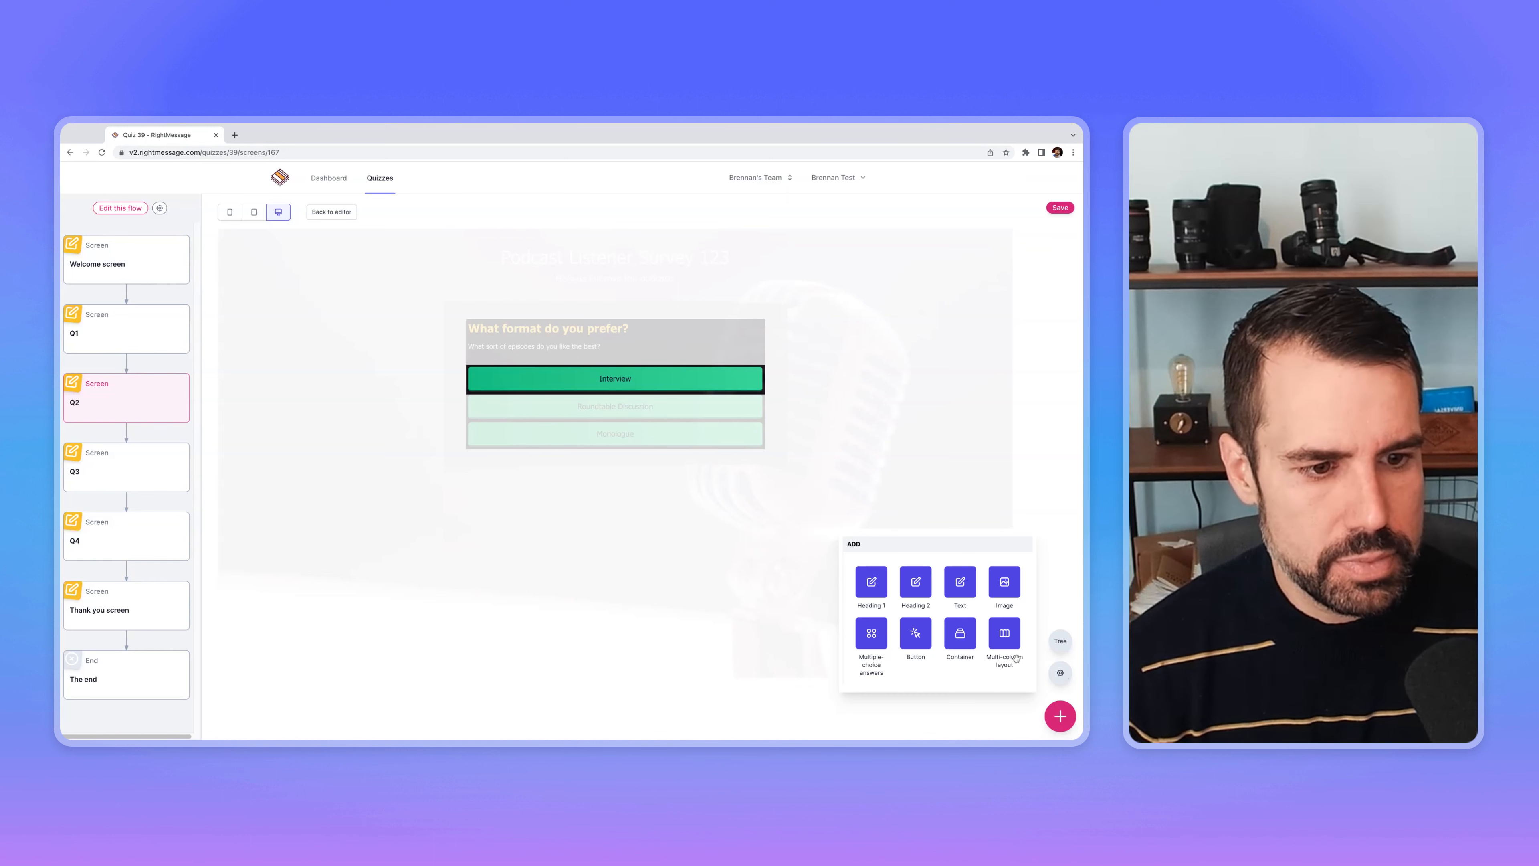